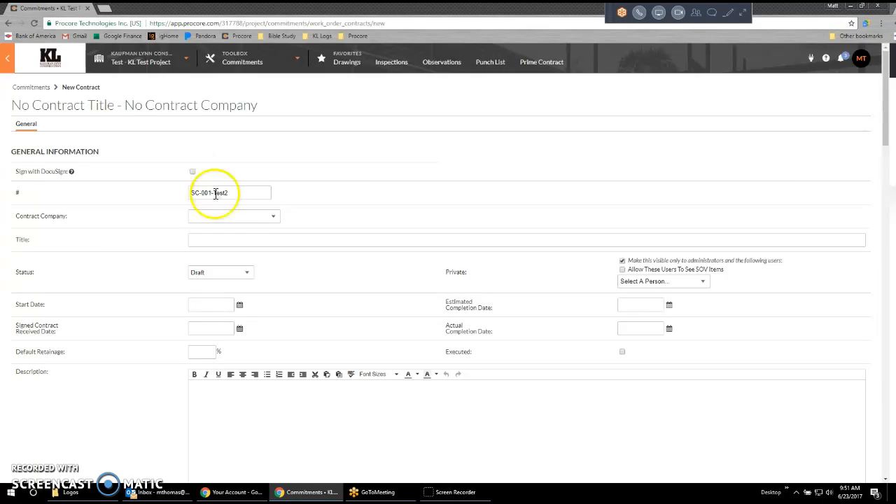
Enable signing with DocuSign and fill in PM Training Company as the contract company and Testing Title as the title.
{"action": "left_click", "coordinate": [193, 171]}
{"action": "type", "text": "2"}
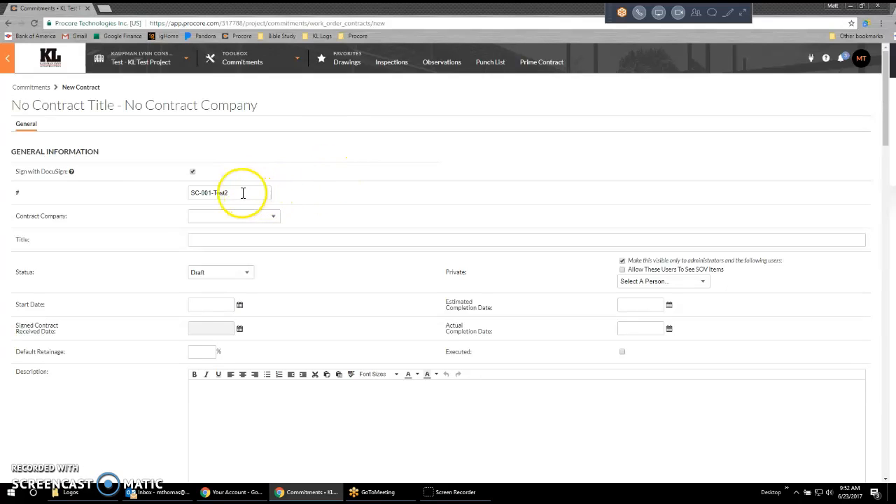
{"action": "left_click", "coordinate": [242, 216]}
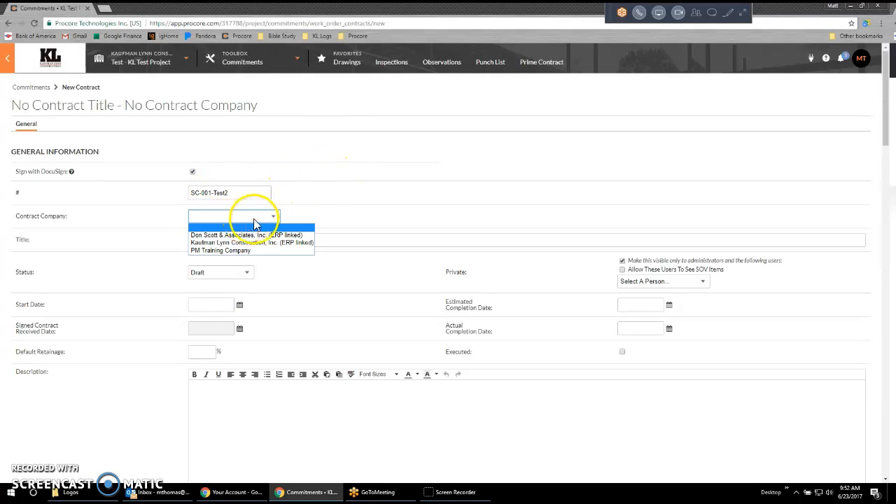
{"action": "left_click", "coordinate": [249, 251]}
{"action": "left_click", "coordinate": [218, 241]}
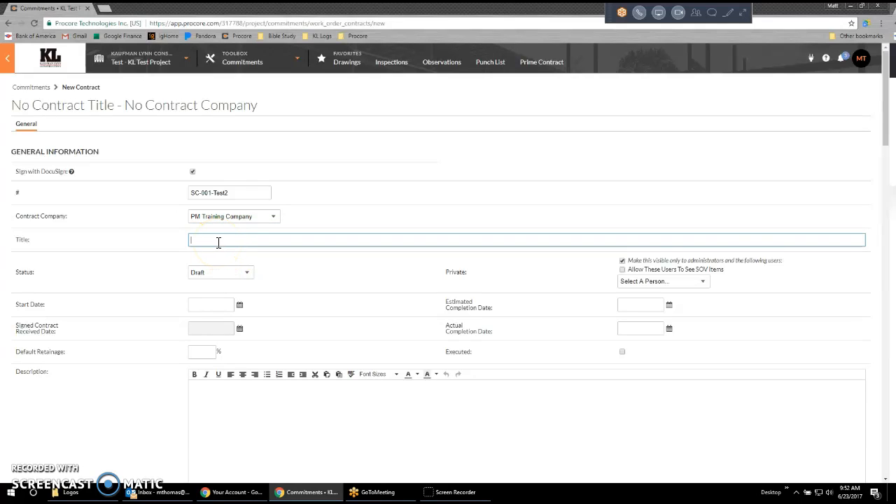
Set the contract's start date to 06/23/2017 and its default retainage to 10%.
{"action": "left_click", "coordinate": [210, 306]}
{"action": "left_click", "coordinate": [268, 378]}
{"action": "scroll", "coordinate": [399, 244], "scroll_direction": "down", "scroll_amount": 1}
{"action": "left_click", "coordinate": [204, 308]}
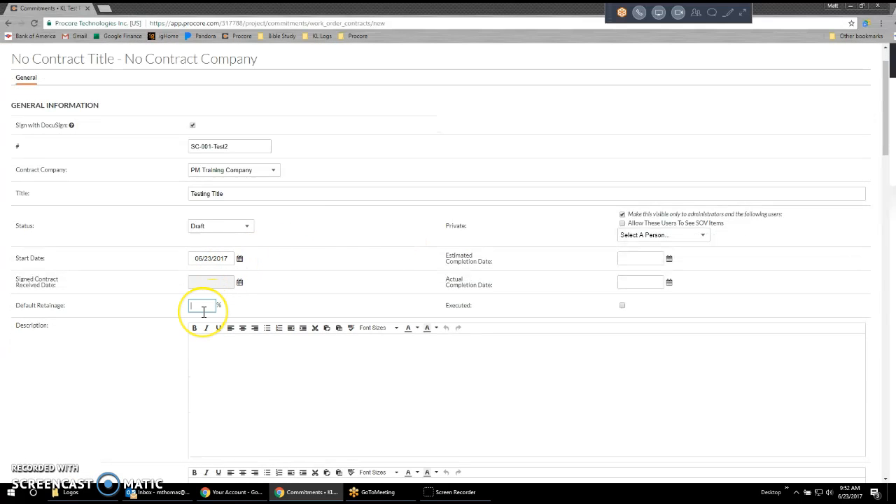
{"action": "type", "text": "10"}
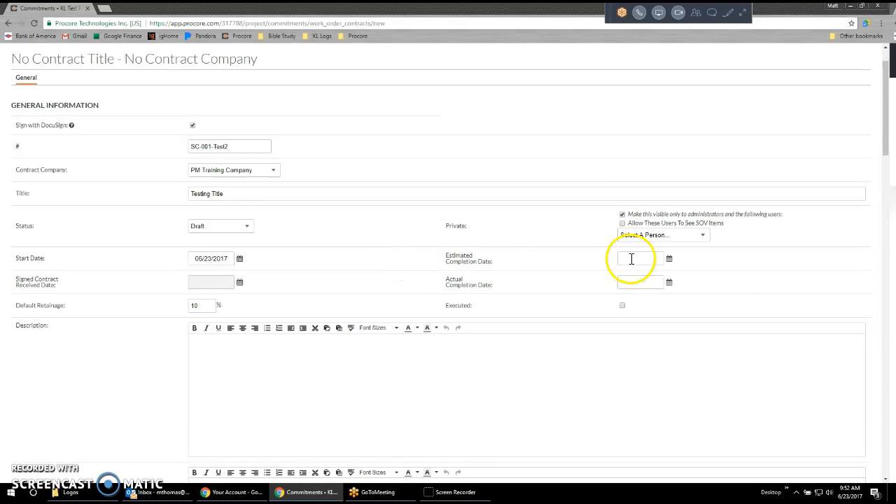
Make the private contract visible to the PM Training Company contact and enter the description Testing description.
{"action": "left_click", "coordinate": [652, 237]}
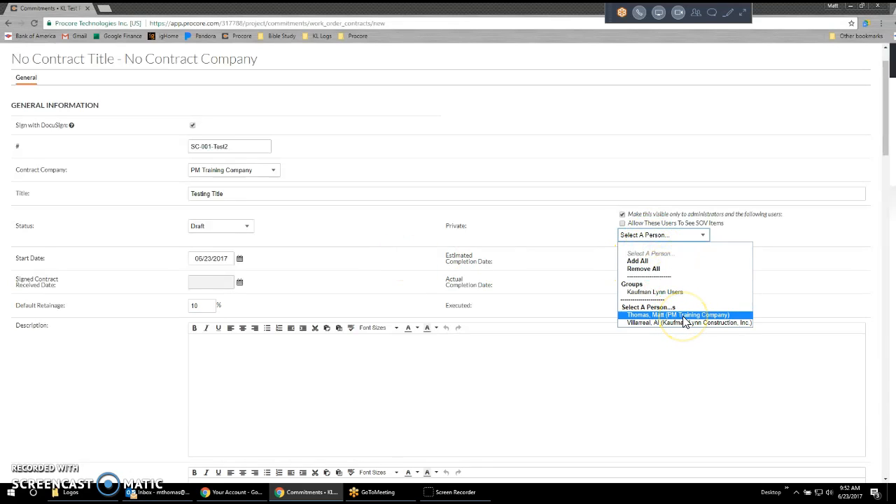
{"action": "left_click", "coordinate": [554, 240]}
{"action": "left_click", "coordinate": [636, 242]}
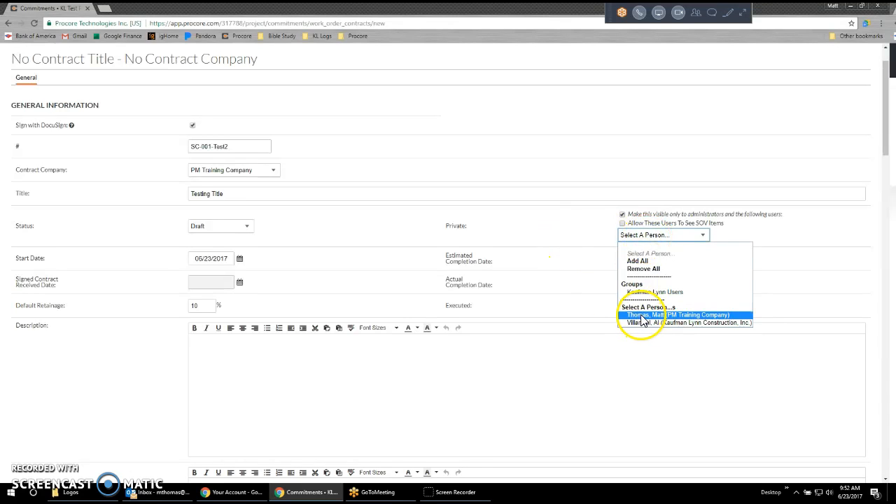
{"action": "left_click", "coordinate": [642, 315]}
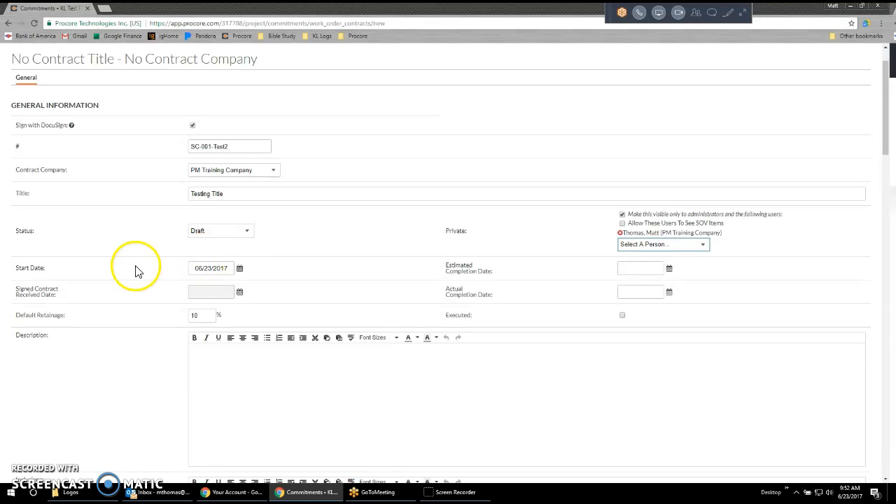
{"action": "scroll", "coordinate": [138, 271], "scroll_direction": "down", "scroll_amount": 3}
{"action": "left_click", "coordinate": [298, 212]}
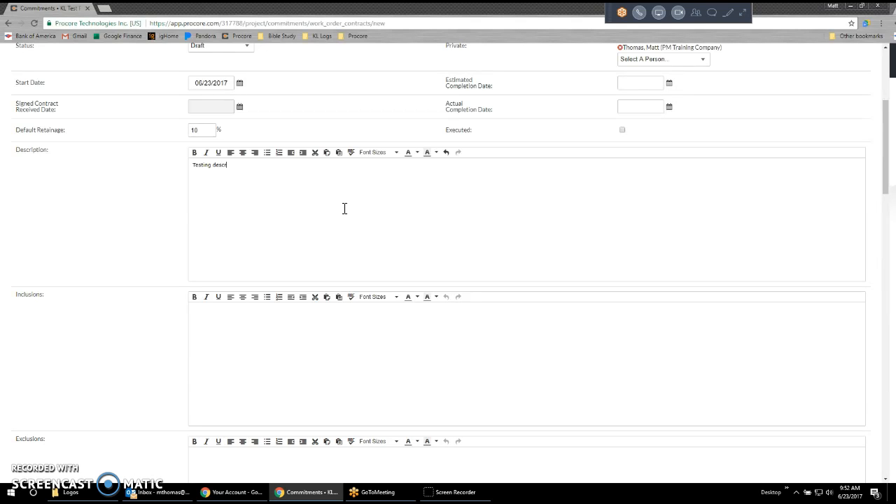
In the contract configuration, choose Long as the subcontract type and set the subcontract date to 06/23/2017.
{"action": "scroll", "coordinate": [342, 214], "scroll_direction": "down", "scroll_amount": 5}
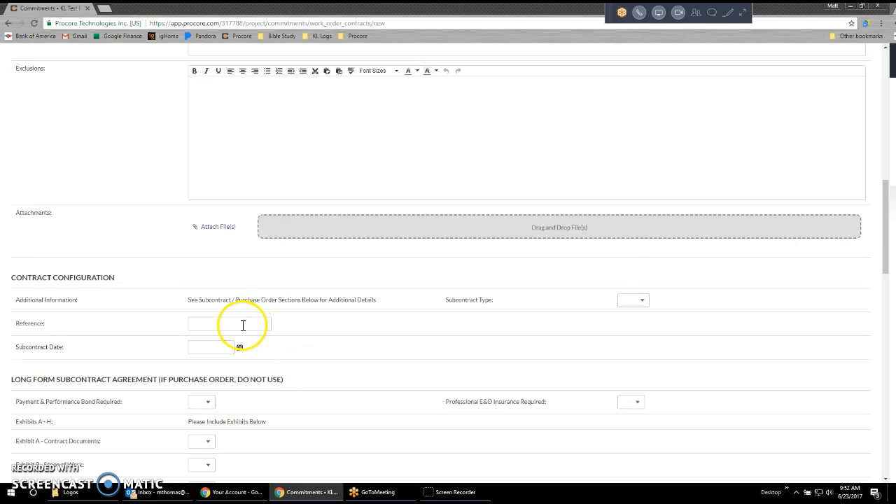
{"action": "left_click", "coordinate": [639, 301]}
{"action": "left_click", "coordinate": [630, 326]}
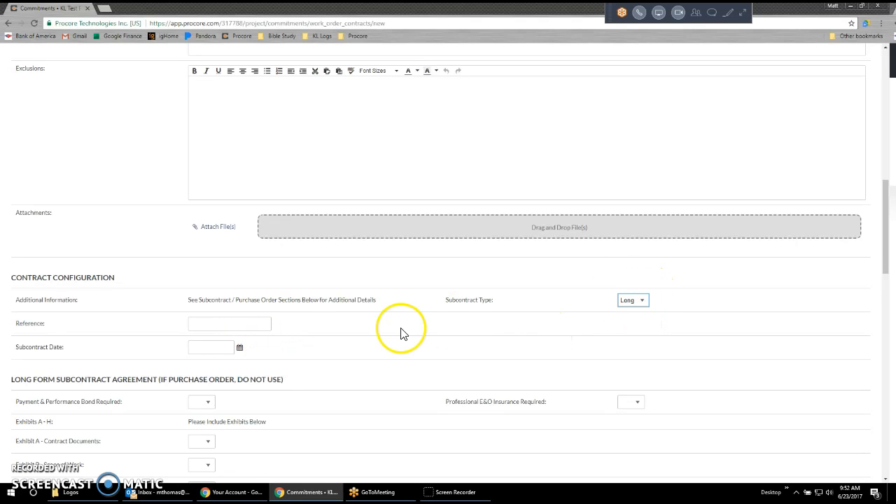
{"action": "left_click", "coordinate": [210, 347]}
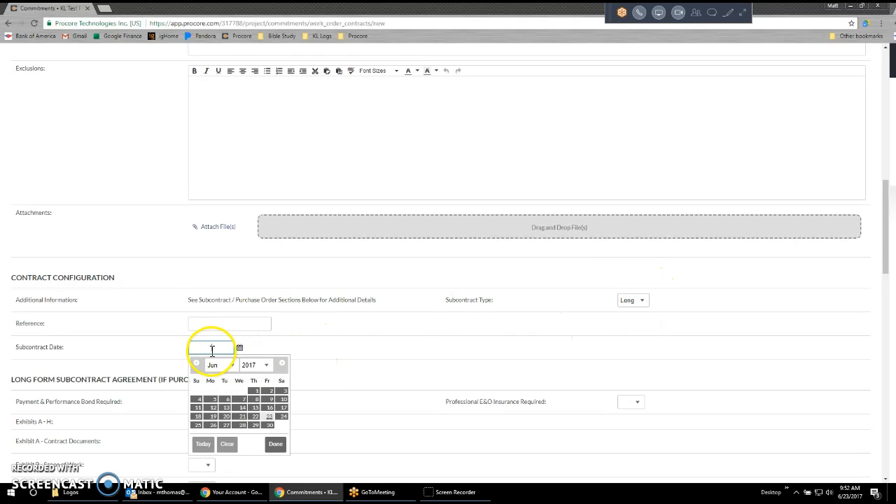
Set both Payment & Performance Bond Required and Professional E&O Insurance Required to Yes in the long form agreement.
{"action": "scroll", "coordinate": [219, 351], "scroll_direction": "down", "scroll_amount": 5}
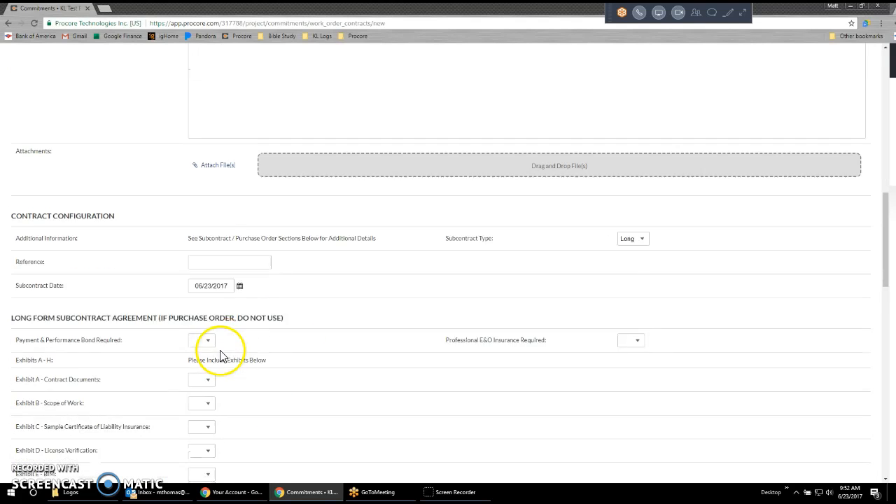
{"action": "left_click", "coordinate": [205, 171]}
{"action": "left_click", "coordinate": [203, 189]}
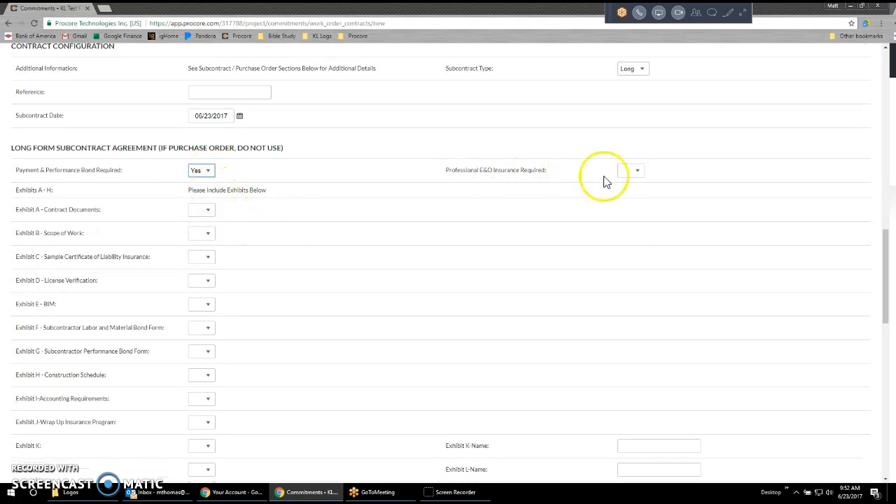
{"action": "left_click", "coordinate": [632, 171]}
{"action": "left_click", "coordinate": [632, 191]}
Set long form Exhibits A through I to Yes and create the contract without completing it through DocuSign.
{"action": "left_click", "coordinate": [204, 210]}
{"action": "left_click", "coordinate": [205, 228]}
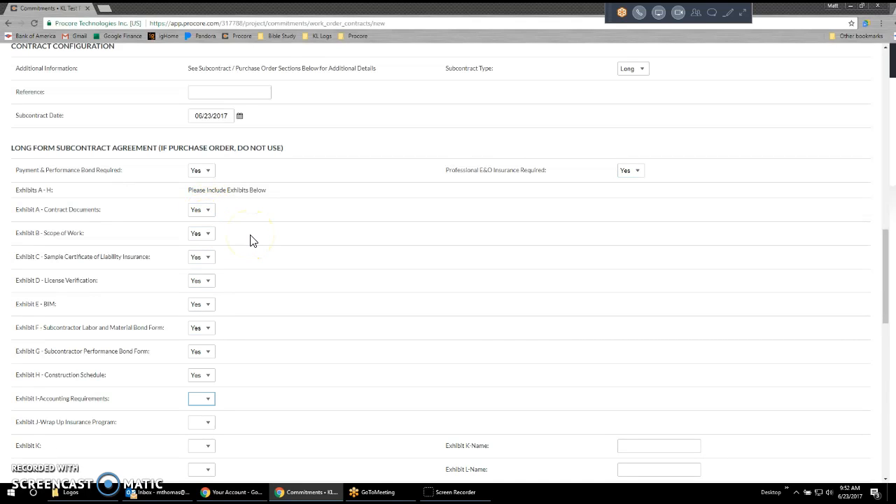
{"action": "scroll", "coordinate": [498, 304], "scroll_direction": "down", "scroll_amount": 9}
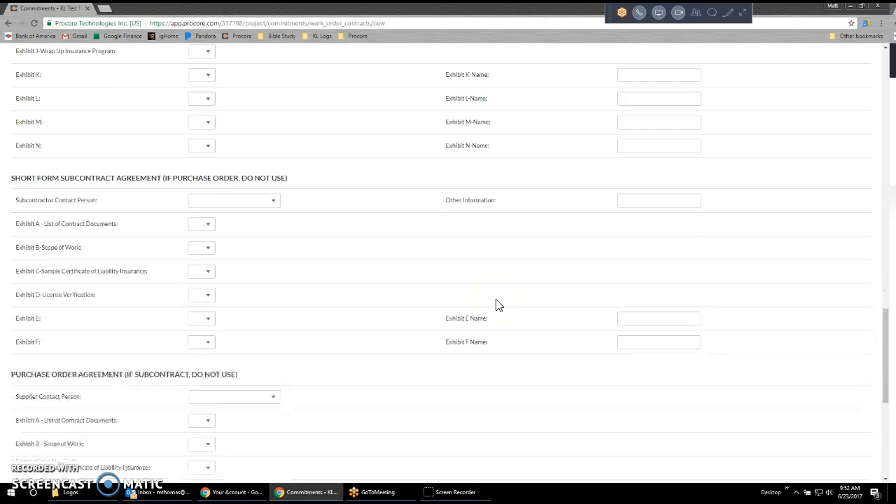
{"action": "scroll", "coordinate": [496, 304], "scroll_direction": "down", "scroll_amount": 3}
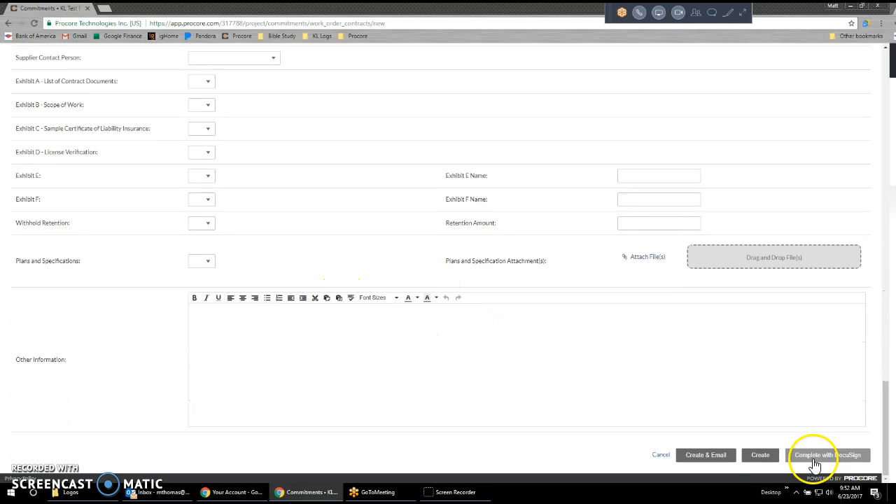
{"action": "left_click", "coordinate": [761, 455]}
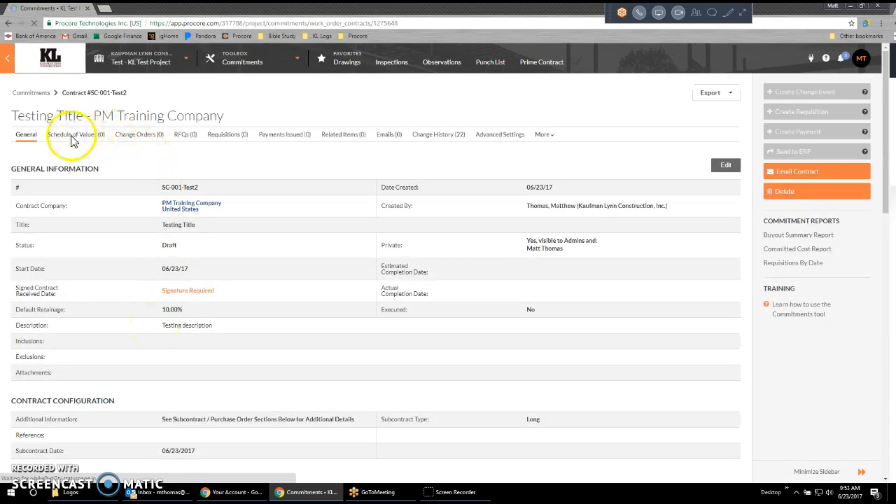
Add and save a schedule of values line with cost code 1-005 - Drug Testing, description Description, type General and amount $500.
{"action": "left_click", "coordinate": [80, 142]}
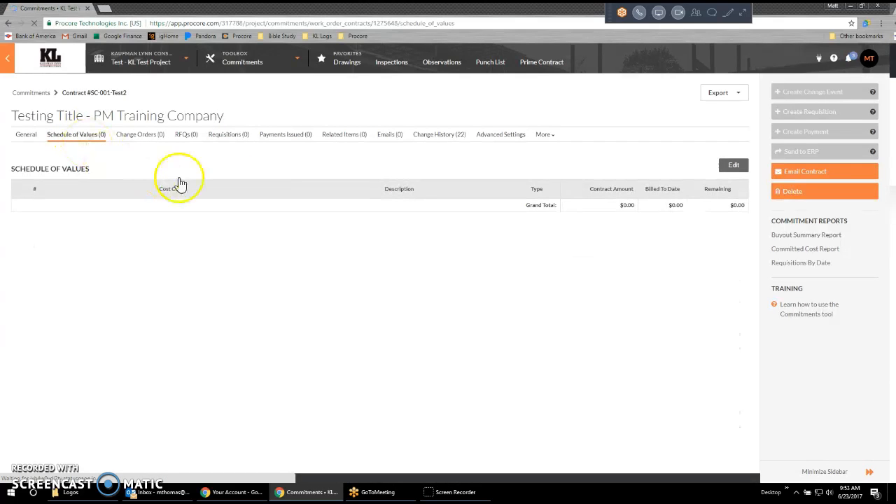
{"action": "left_click", "coordinate": [733, 172]}
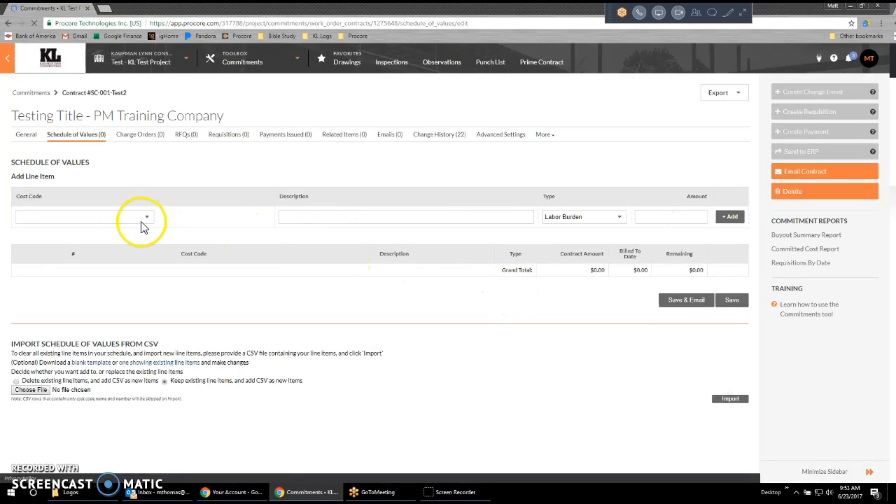
{"action": "left_click", "coordinate": [147, 218]}
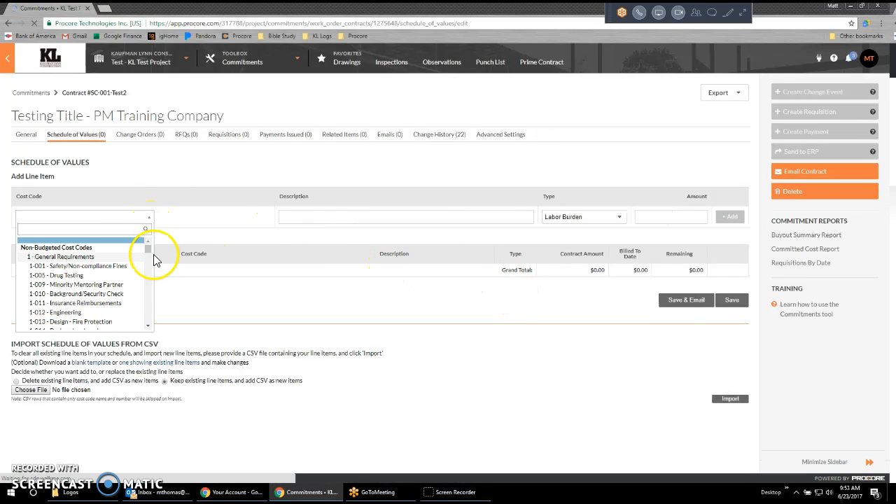
{"action": "left_click", "coordinate": [56, 275]}
{"action": "left_click", "coordinate": [340, 219]}
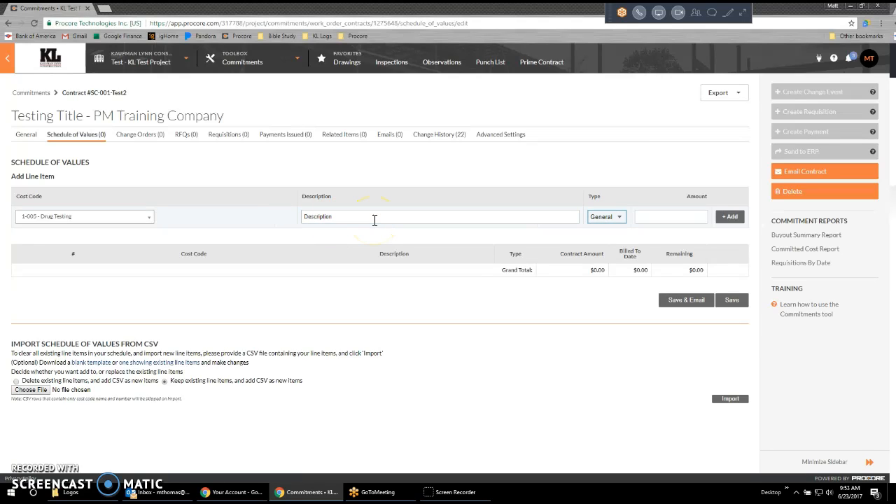
{"action": "left_click", "coordinate": [623, 217]}
{"action": "left_click", "coordinate": [655, 218]}
{"action": "left_click", "coordinate": [730, 216]}
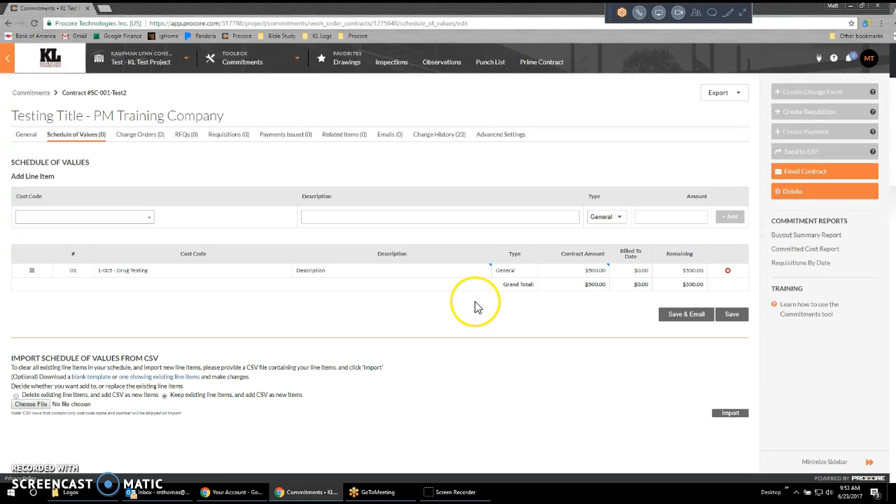
{"action": "left_click", "coordinate": [732, 314]}
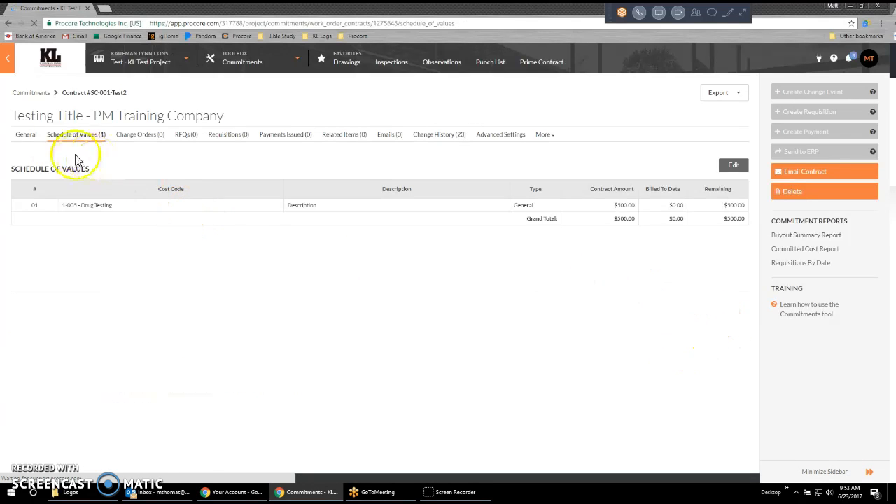
Review the contract's general information and its edit form down to the DocuSign completion option.
{"action": "left_click", "coordinate": [25, 137]}
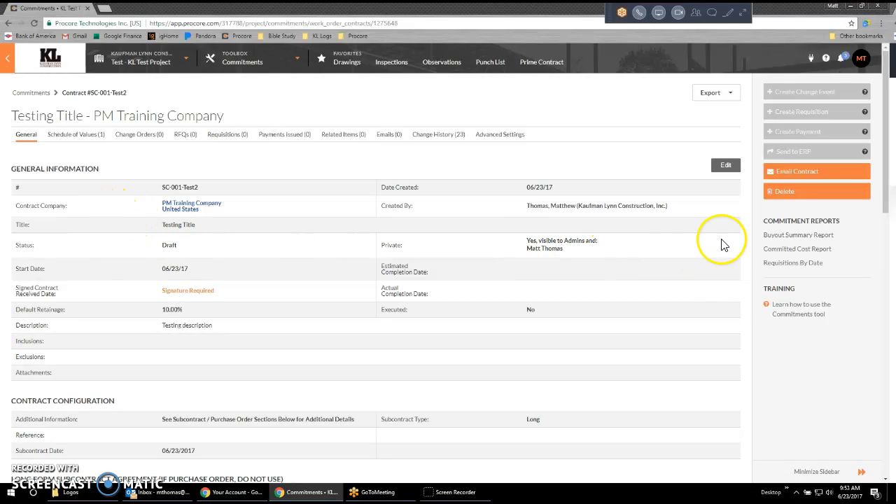
{"action": "scroll", "coordinate": [695, 219], "scroll_direction": "down", "scroll_amount": 4}
{"action": "scroll", "coordinate": [698, 216], "scroll_direction": "up", "scroll_amount": 4}
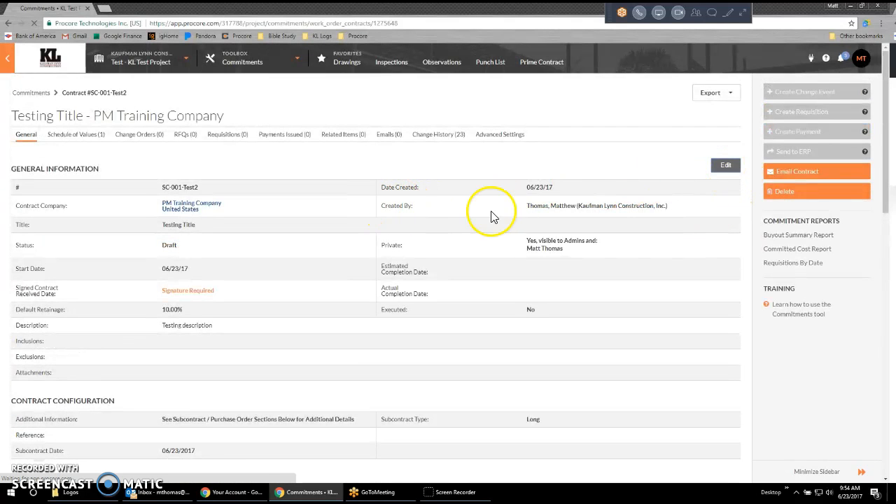
{"action": "left_click", "coordinate": [776, 174]}
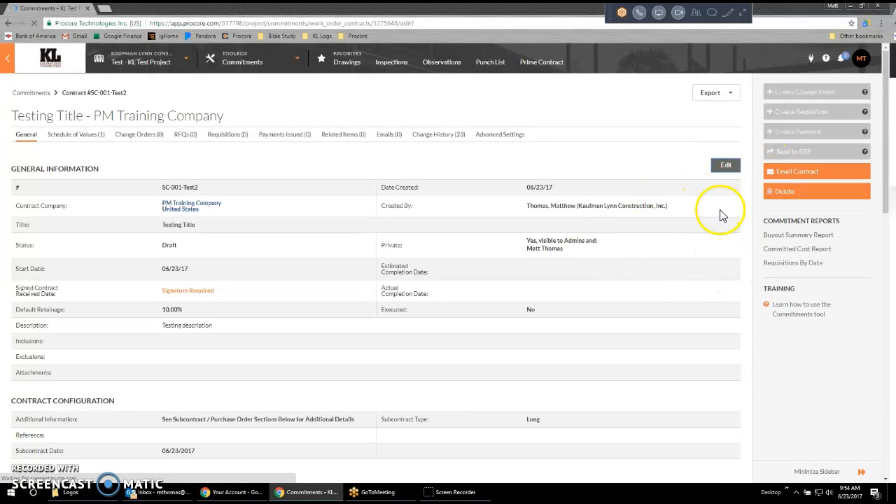
{"action": "scroll", "coordinate": [735, 375], "scroll_direction": "down", "scroll_amount": 20}
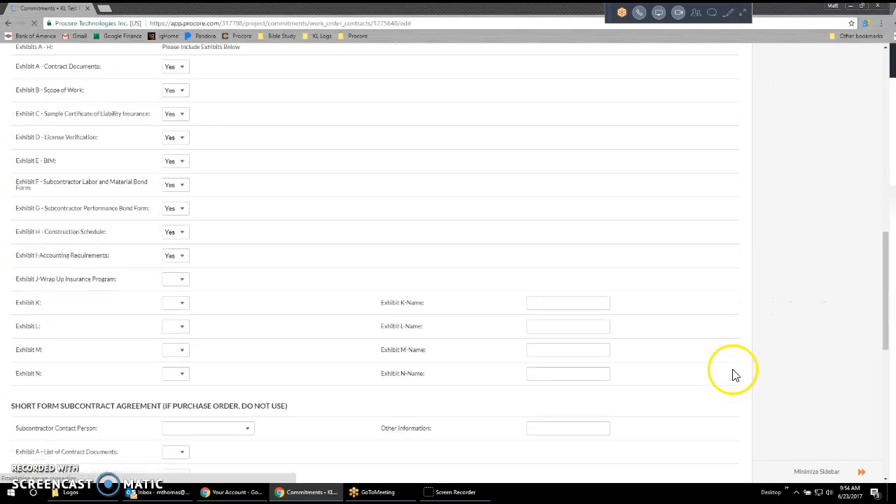
{"action": "scroll", "coordinate": [733, 374], "scroll_direction": "down", "scroll_amount": 2}
{"action": "scroll", "coordinate": [890, 433], "scroll_direction": "down", "scroll_amount": 2}
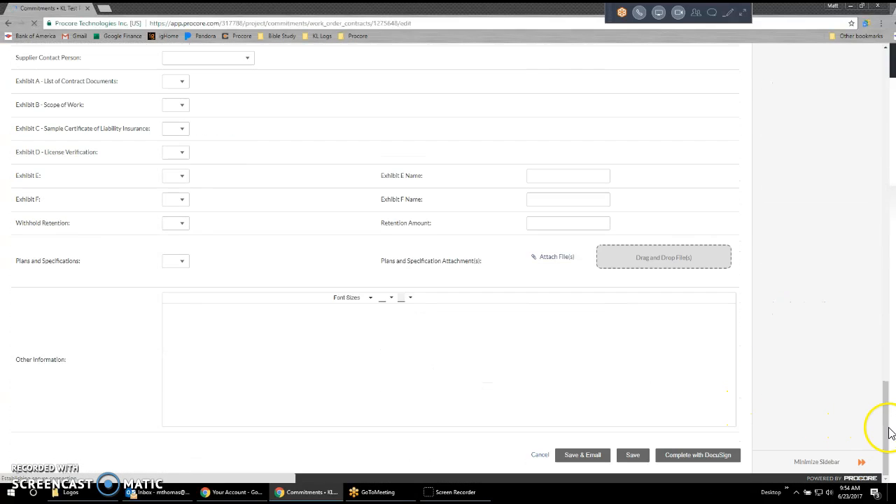
{"action": "left_click_drag", "start_coordinate": [880, 425], "coordinate": [869, 87]}
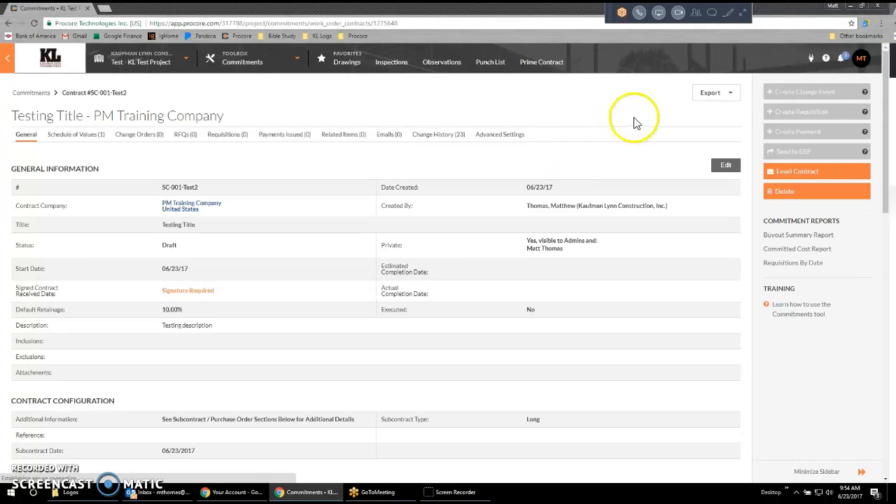
Export the contract as a PDF and open the downloaded file in Revu.
{"action": "left_click", "coordinate": [723, 95]}
{"action": "left_click", "coordinate": [711, 115]}
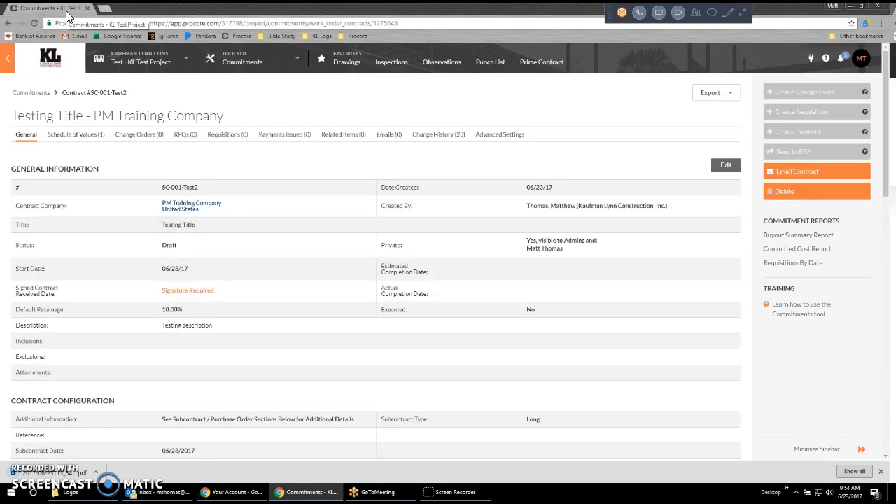
{"action": "left_click", "coordinate": [60, 473]}
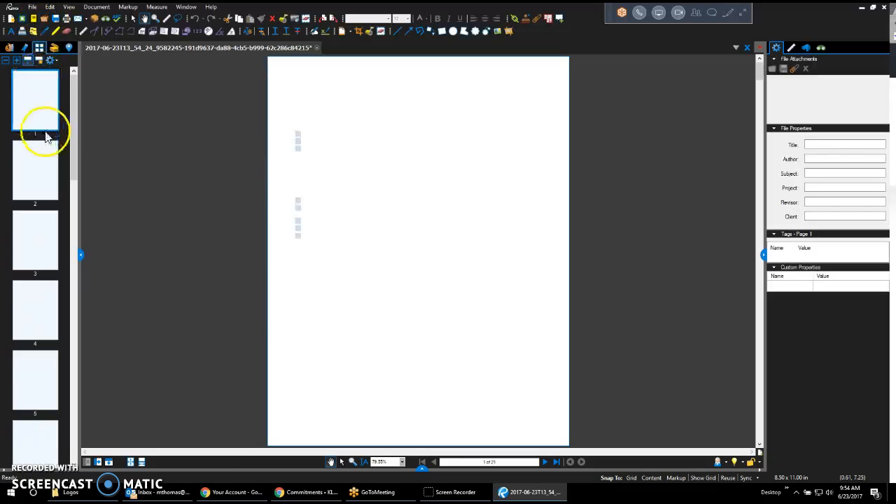
Insert the four Downloads PDFs starting 2017-06-22T12_42_28, T14_50_19, T14_35_08 and T14_34_00 after the contract's last page.
{"action": "left_click_drag", "start_coordinate": [74, 139], "coordinate": [66, 426]}
{"action": "right_click", "coordinate": [39, 439]}
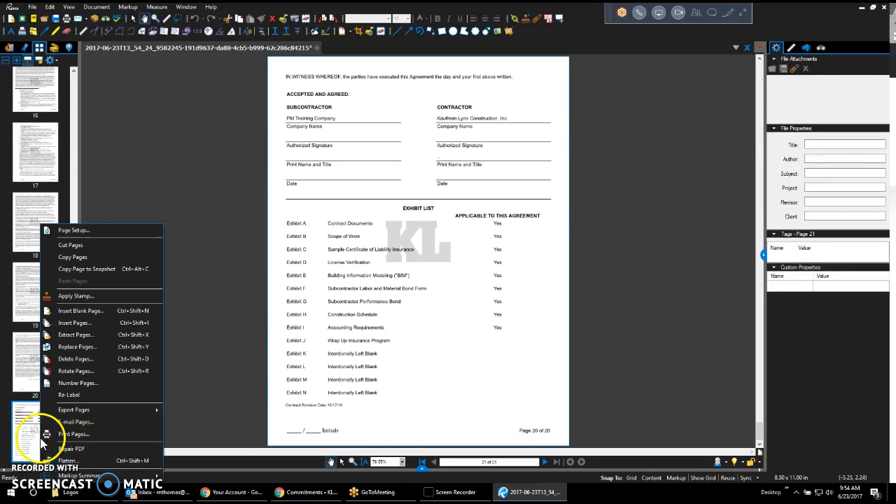
{"action": "left_click", "coordinate": [210, 307]}
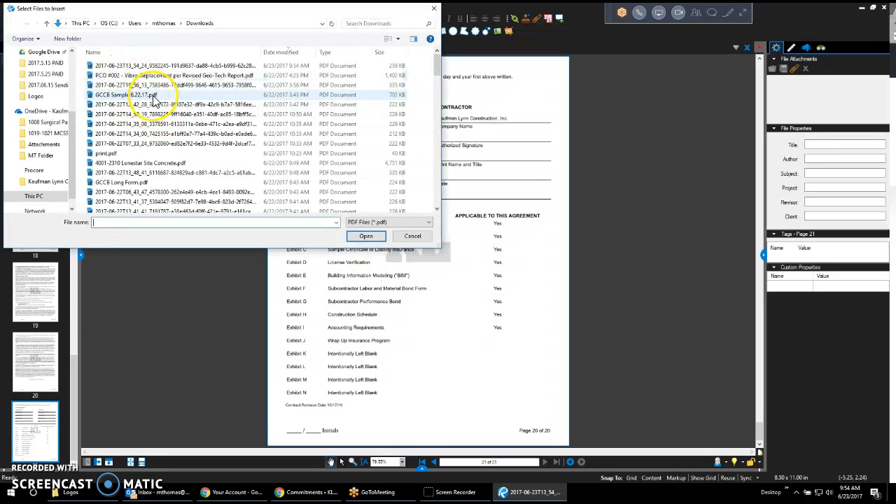
{"action": "left_click", "coordinate": [155, 104]}
{"action": "left_click", "coordinate": [157, 114], "text": "ctrl"}
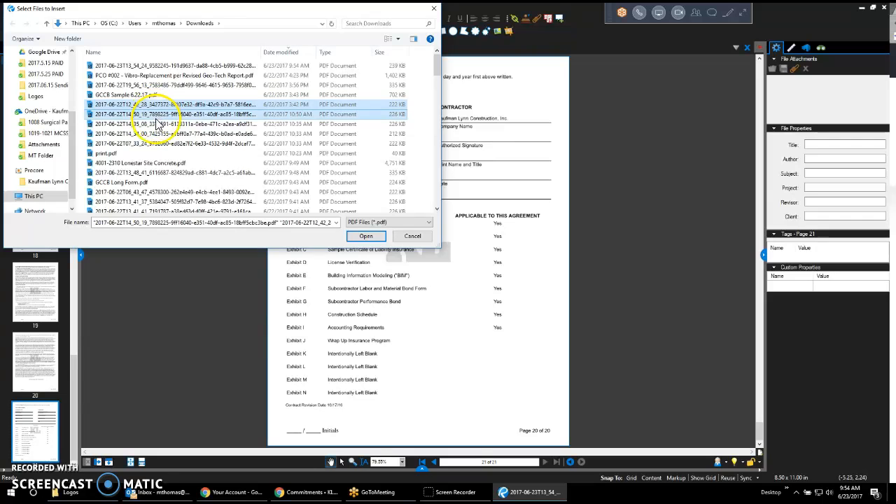
{"action": "left_click", "coordinate": [157, 124], "text": "ctrl"}
{"action": "left_click", "coordinate": [159, 134], "text": "ctrl"}
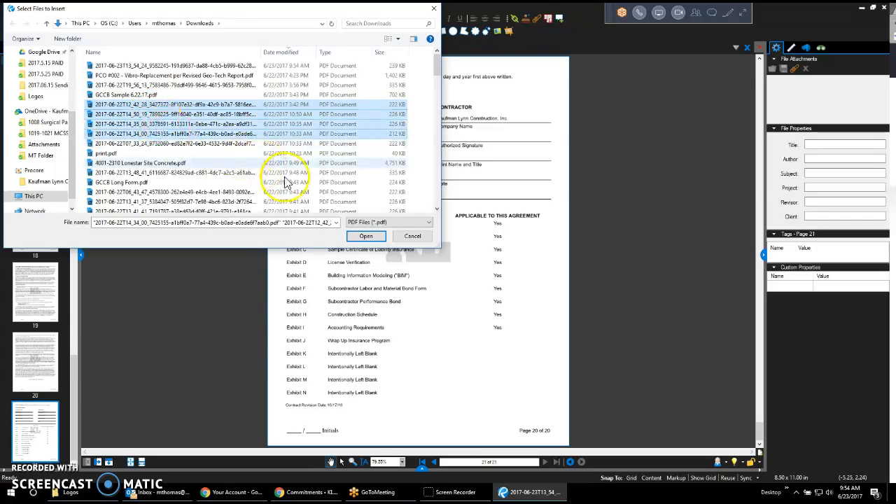
{"action": "left_click", "coordinate": [364, 237]}
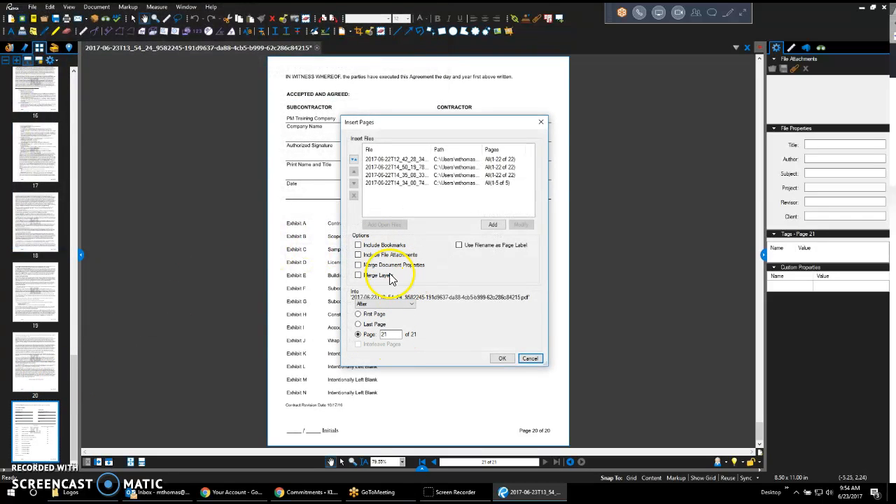
{"action": "left_click", "coordinate": [375, 326]}
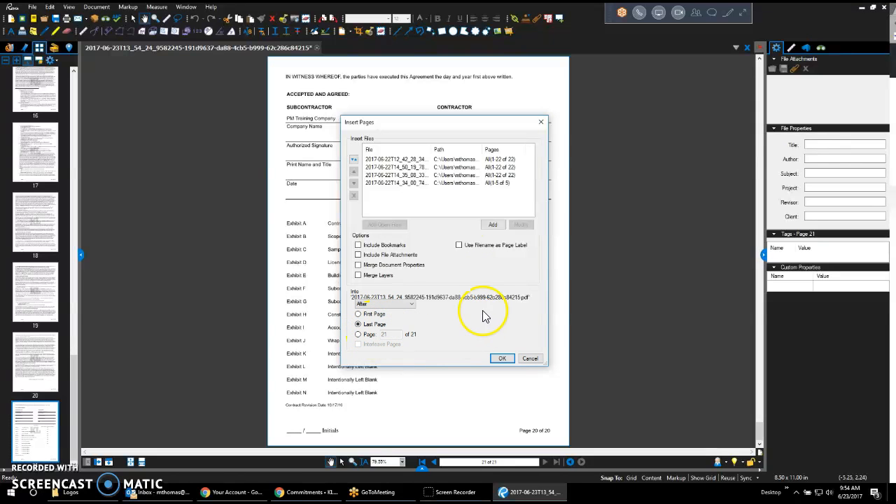
{"action": "left_click", "coordinate": [502, 358]}
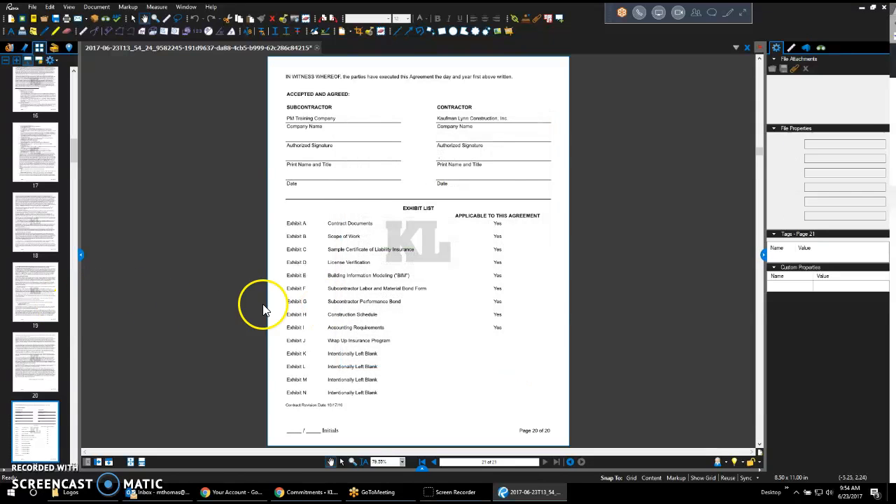
Check the combined document's opening pages and save it in Downloads under the name Testing Contract 6.23.17.
{"action": "scroll", "coordinate": [50, 261], "scroll_direction": "up", "scroll_amount": 20}
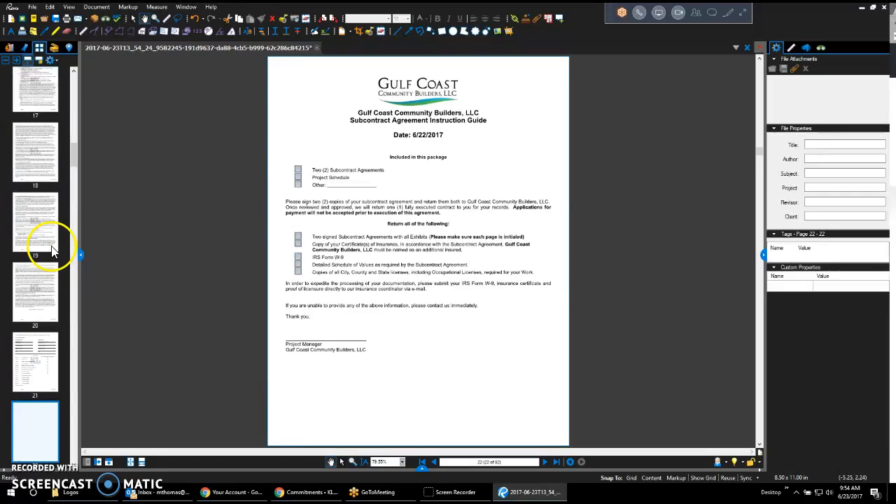
{"action": "left_click", "coordinate": [58, 134]}
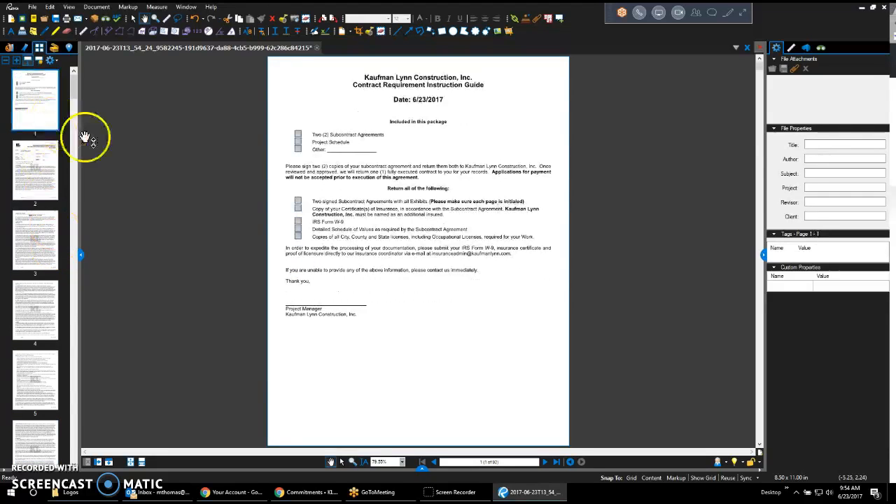
{"action": "left_click", "coordinate": [42, 160]}
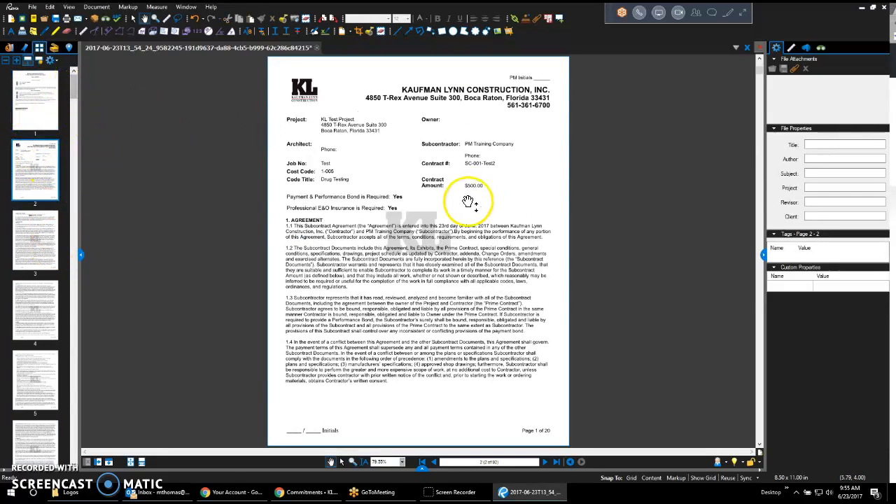
{"action": "left_click", "coordinate": [33, 7]}
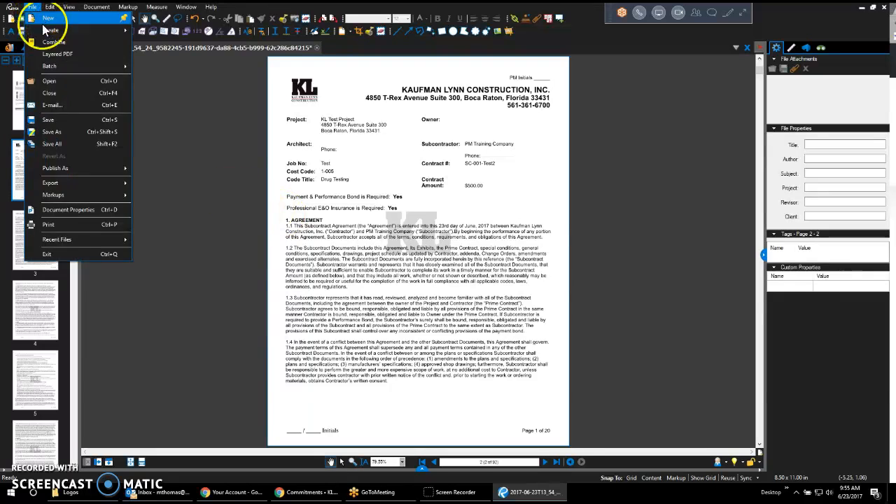
{"action": "left_click", "coordinate": [63, 132]}
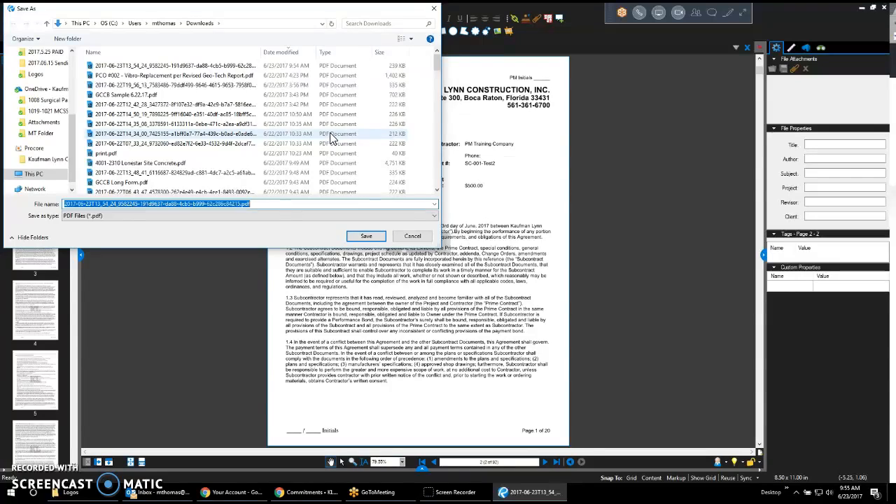
{"action": "type", "text": "Te"}
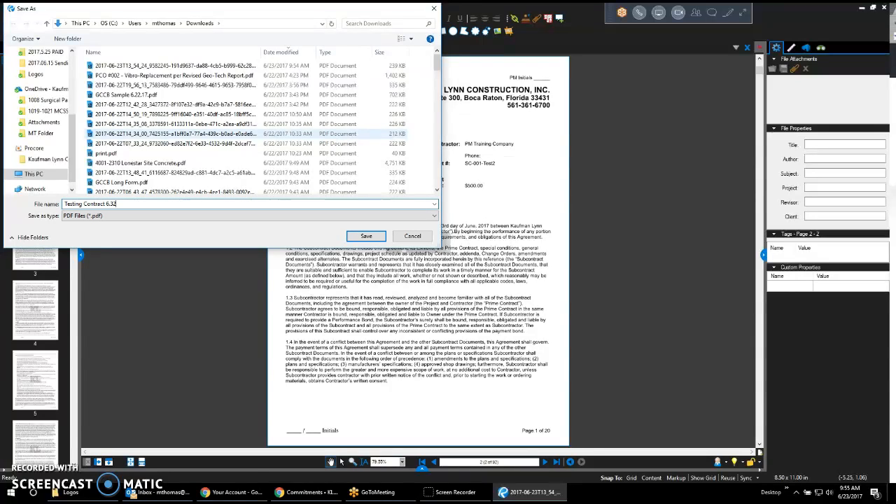
{"action": "type", "text": "sting Contract 6.23.17"}
{"action": "key", "text": "Return"}
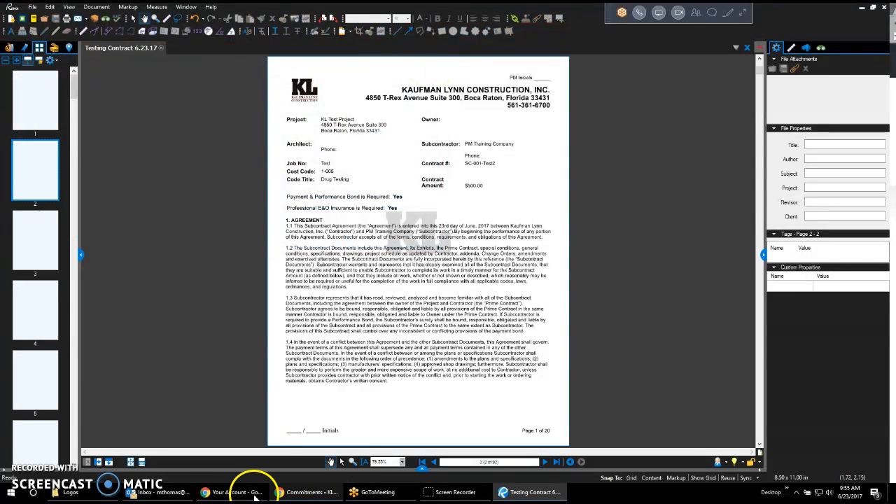
Switch to the contract in Procore, complete it with DocuSign from its edit form, and dismiss the template suggestion.
{"action": "mouse_move", "coordinate": [301, 495]}
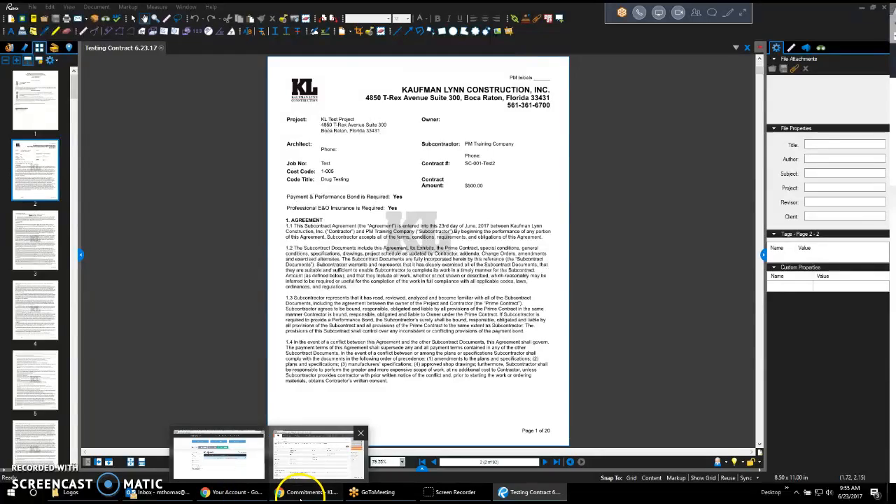
{"action": "left_click", "coordinate": [319, 455]}
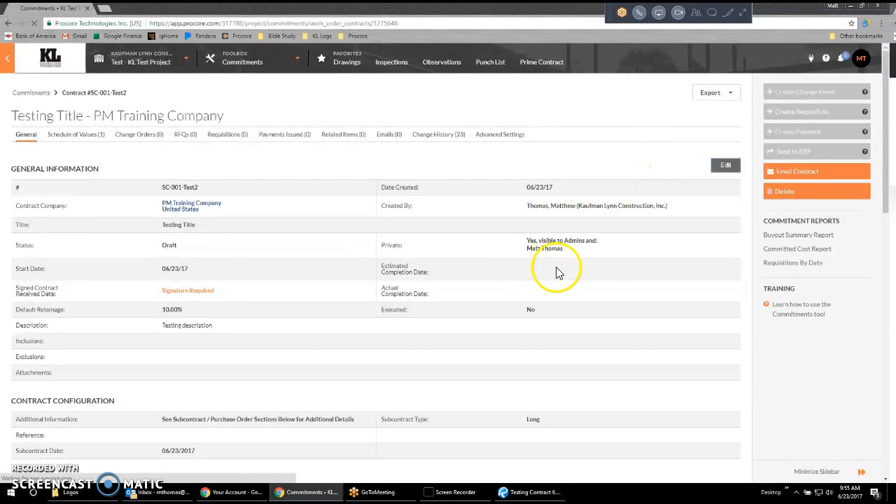
{"action": "left_click", "coordinate": [726, 166]}
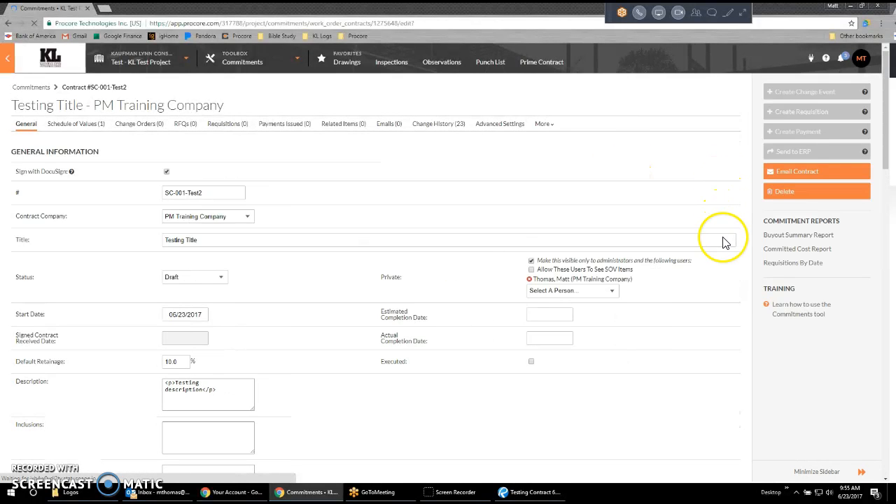
{"action": "scroll", "coordinate": [734, 287], "scroll_direction": "down", "scroll_amount": 15}
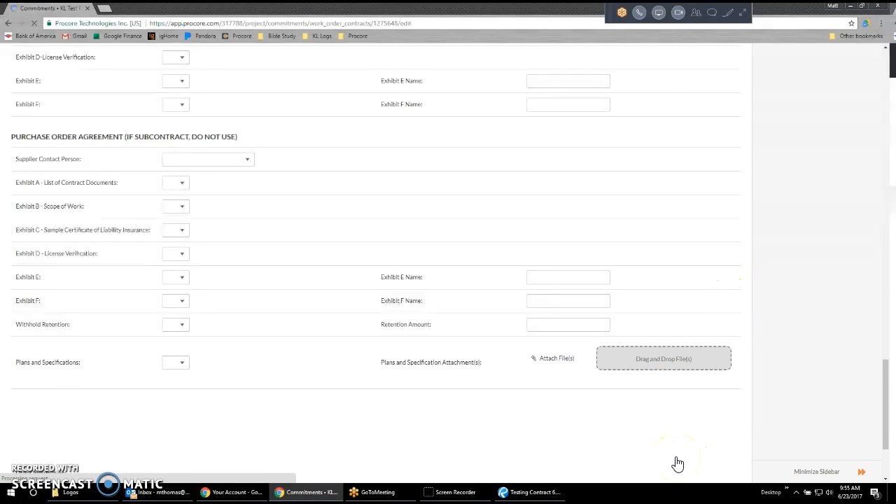
{"action": "scroll", "coordinate": [791, 385], "scroll_direction": "down", "scroll_amount": 3}
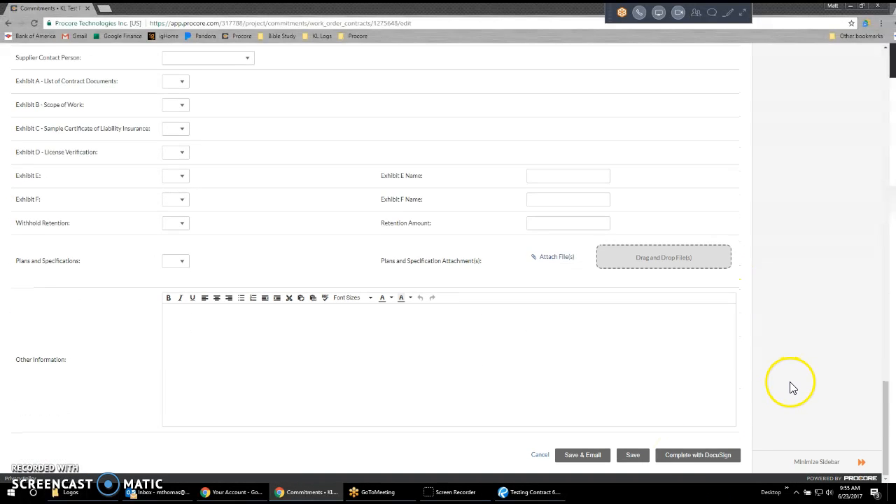
{"action": "left_click", "coordinate": [695, 455]}
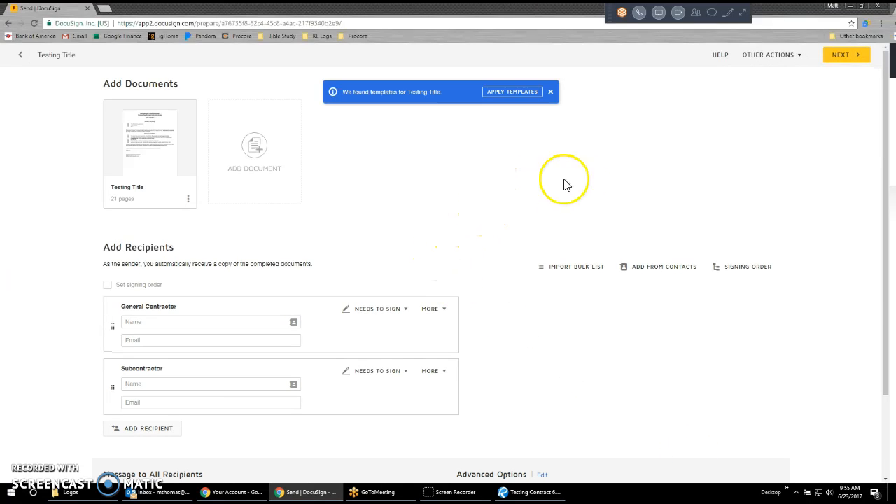
{"action": "left_click", "coordinate": [551, 93]}
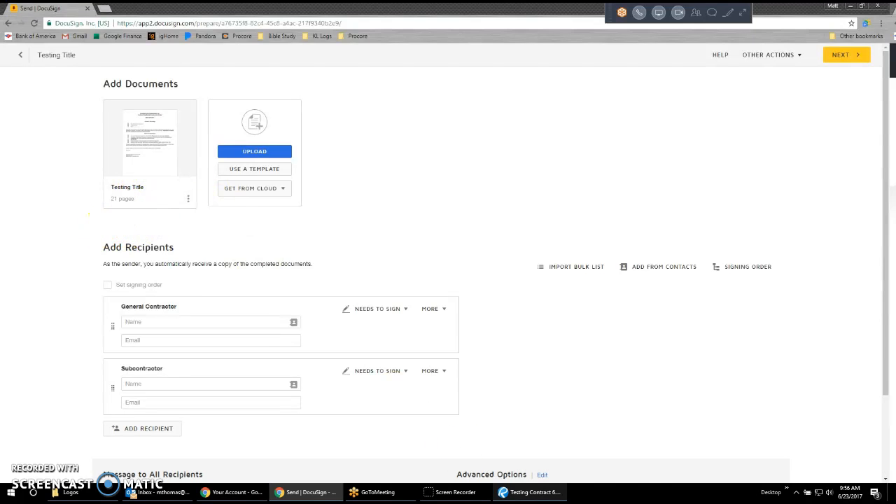
Check the signature and exhibit list page in Revu and delete the Testing Title document from the DocuSign envelope.
{"action": "left_click", "coordinate": [529, 492]}
{"action": "scroll", "coordinate": [44, 264], "scroll_direction": "down", "scroll_amount": 15}
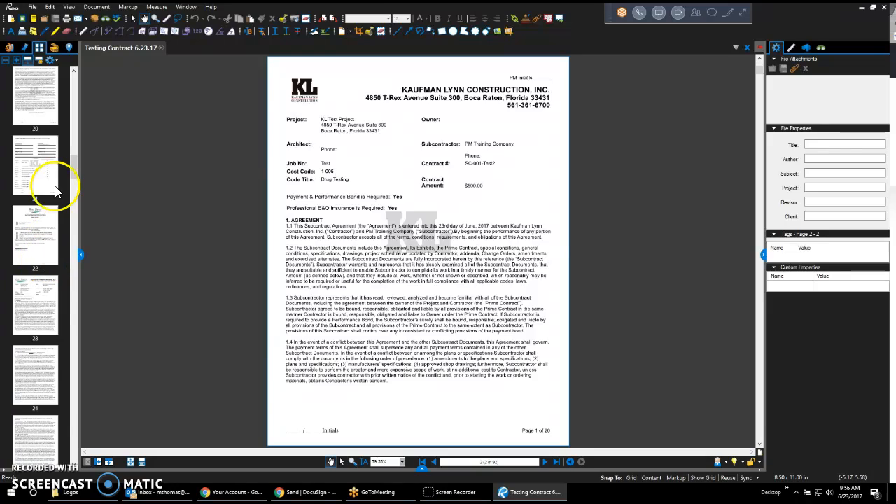
{"action": "left_click", "coordinate": [51, 182]}
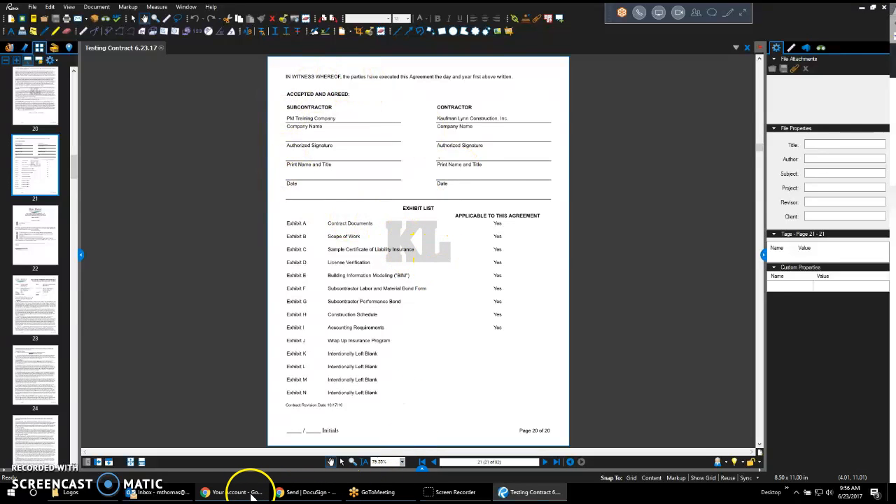
{"action": "left_click", "coordinate": [305, 492]}
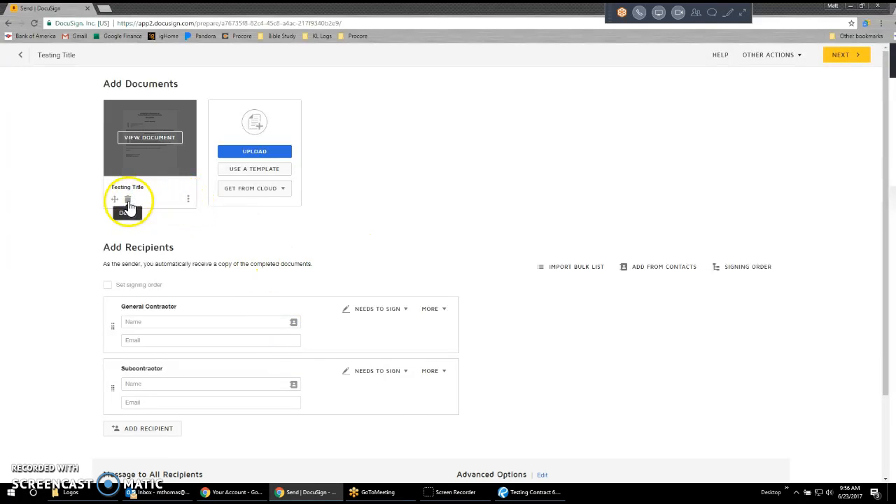
{"action": "left_click", "coordinate": [128, 202]}
{"action": "left_click", "coordinate": [383, 139]}
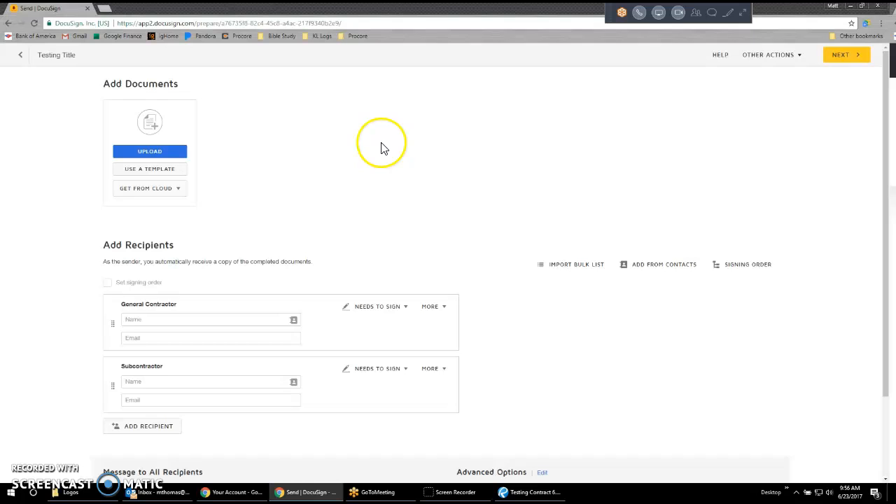
Upload Testing Contract 6.23.17.pdf from Downloads to the DocuSign envelope.
{"action": "left_click", "coordinate": [179, 152]}
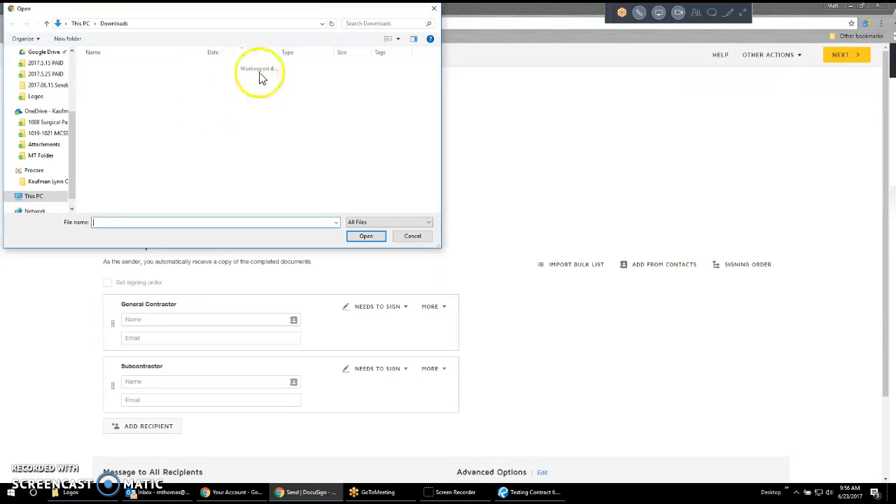
{"action": "left_click", "coordinate": [130, 85]}
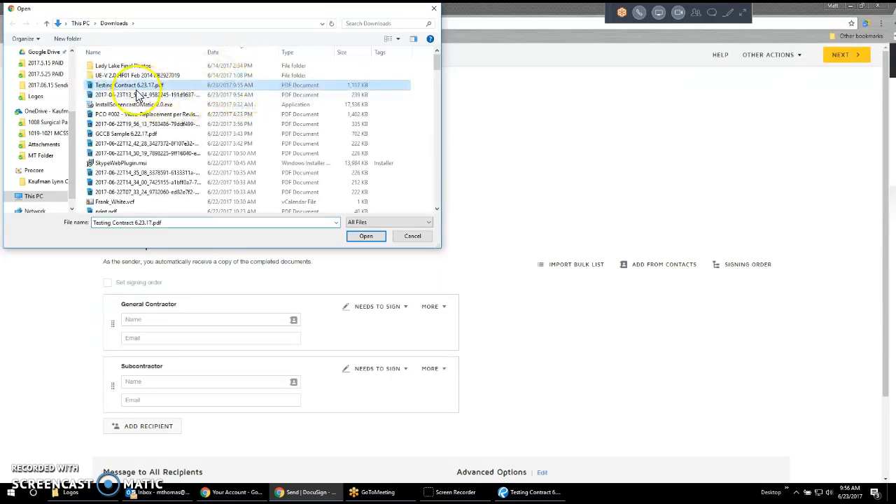
{"action": "left_click", "coordinate": [365, 236]}
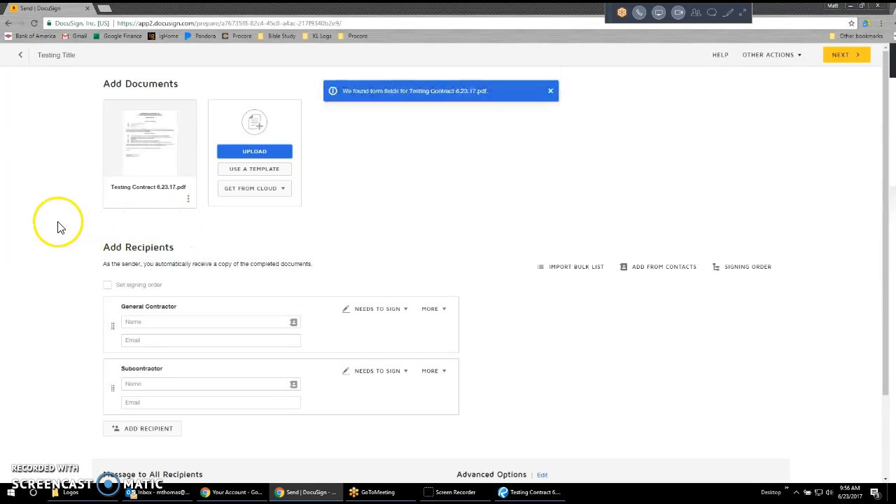
Apply the 1049 Long Form Template to Testing Contract 6.23.17.pdf in place of the preselected 1047 Short Form Template.
{"action": "left_click", "coordinate": [189, 203]}
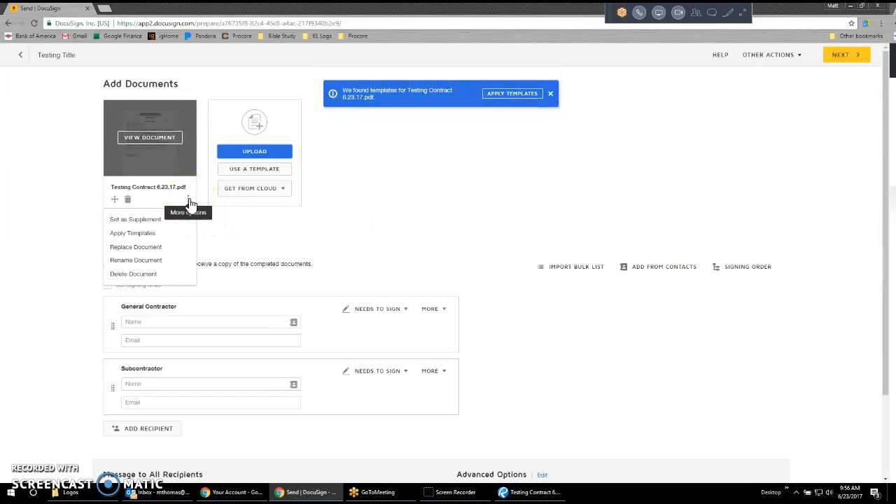
{"action": "left_click", "coordinate": [140, 233]}
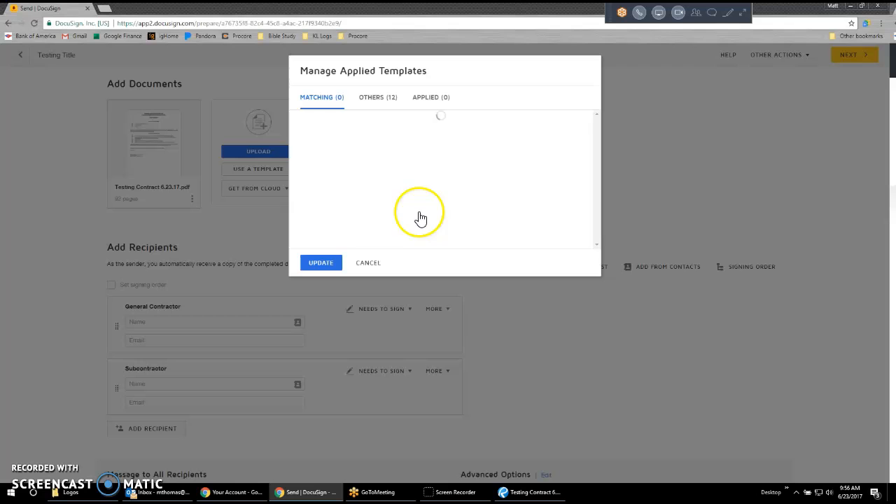
{"action": "left_click_drag", "start_coordinate": [596, 148], "coordinate": [544, 136]}
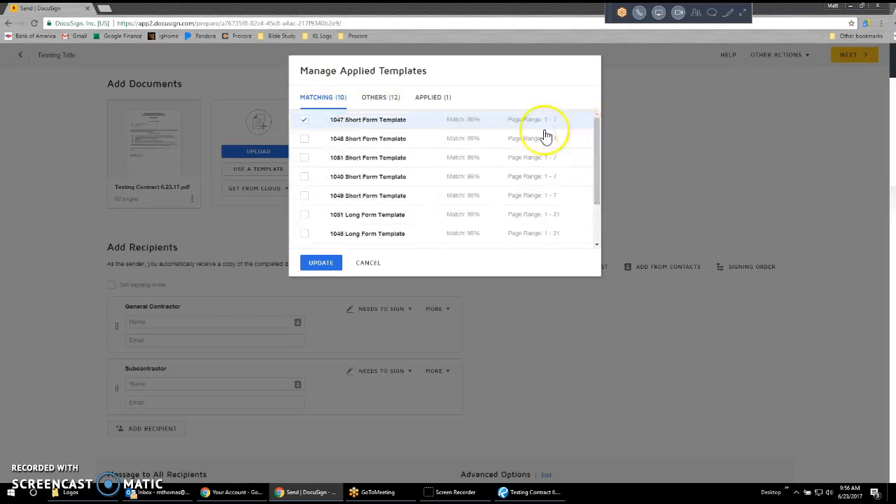
{"action": "left_click", "coordinate": [389, 100]}
{"action": "mouse_move", "coordinate": [606, 160]}
{"action": "left_mouse_down"}
{"action": "mouse_move", "coordinate": [601, 178]}
{"action": "mouse_move", "coordinate": [600, 153]}
{"action": "left_mouse_up"}
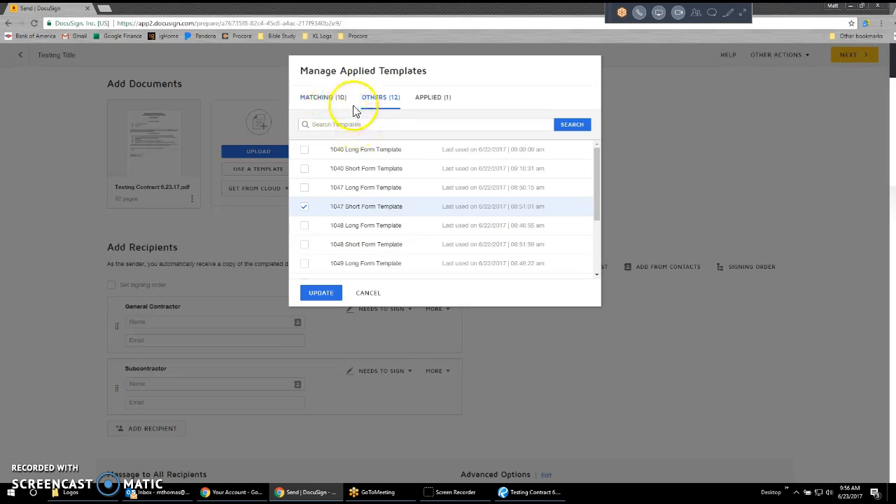
{"action": "left_click", "coordinate": [321, 96]}
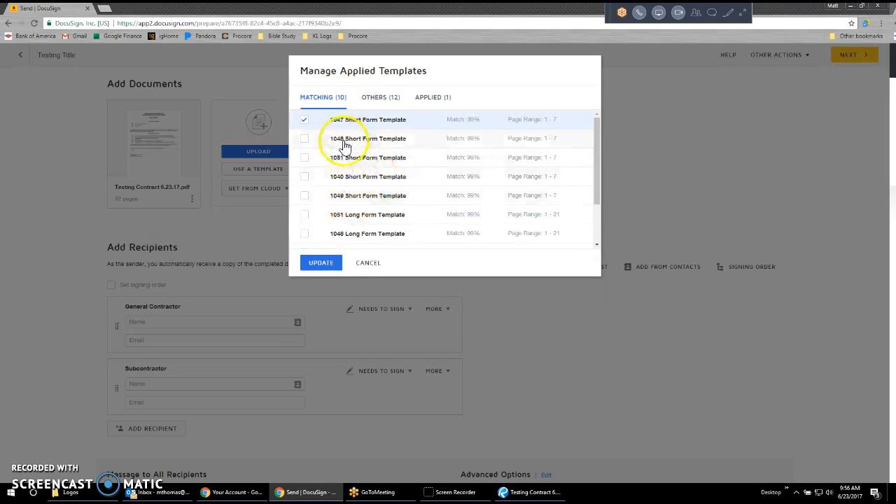
{"action": "left_click", "coordinate": [304, 120]}
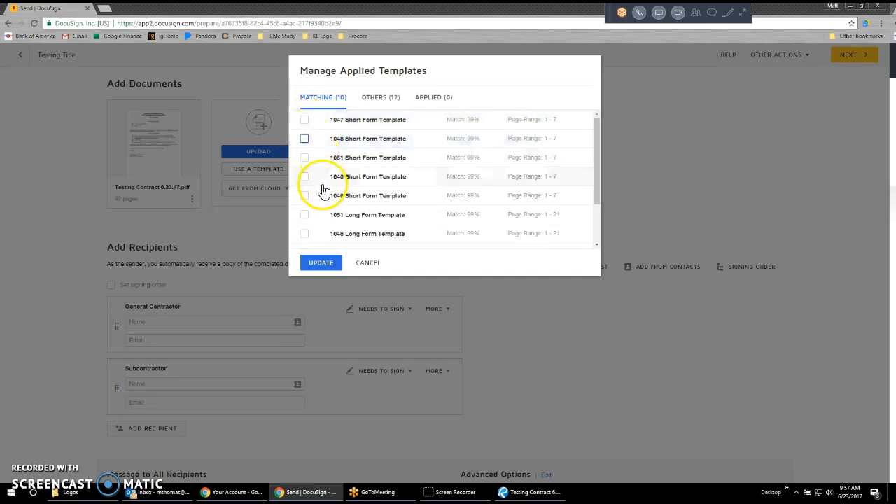
{"action": "scroll", "coordinate": [310, 217], "scroll_direction": "down", "scroll_amount": 2}
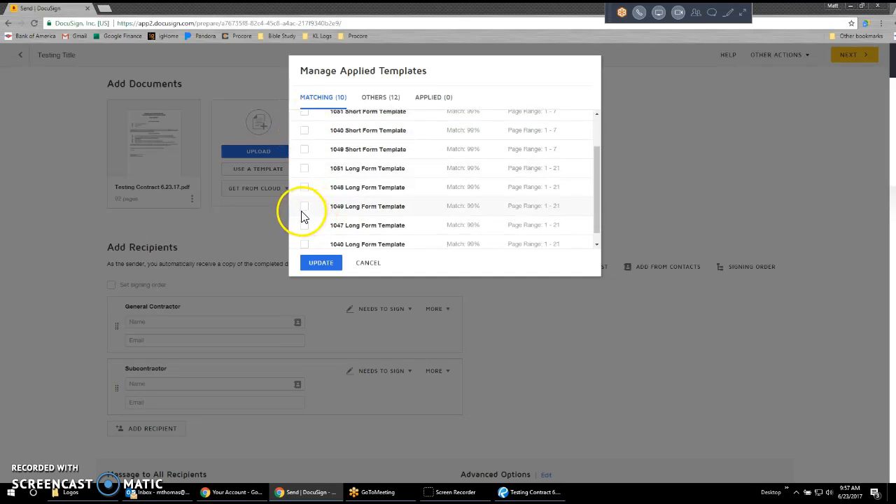
{"action": "left_click", "coordinate": [304, 207]}
{"action": "left_click", "coordinate": [327, 268]}
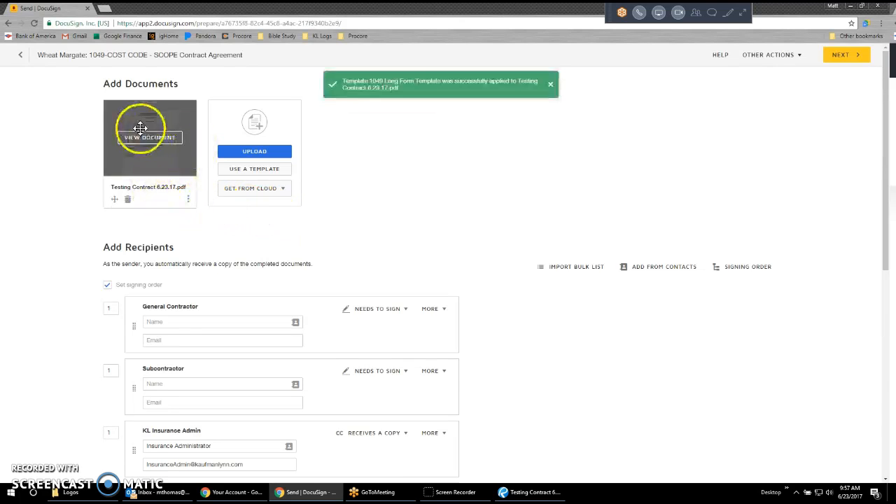
Remove the General Contractor recipient from the envelope's recipient list.
{"action": "scroll", "coordinate": [314, 265], "scroll_direction": "down", "scroll_amount": 3}
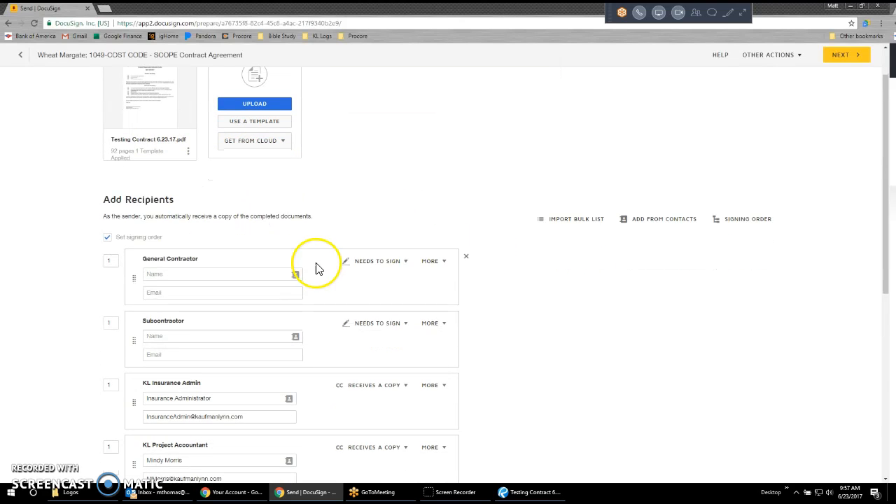
{"action": "scroll", "coordinate": [183, 342], "scroll_direction": "down", "scroll_amount": 5}
{"action": "scroll", "coordinate": [190, 394], "scroll_direction": "up", "scroll_amount": 5}
{"action": "scroll", "coordinate": [260, 338], "scroll_direction": "up", "scroll_amount": 1}
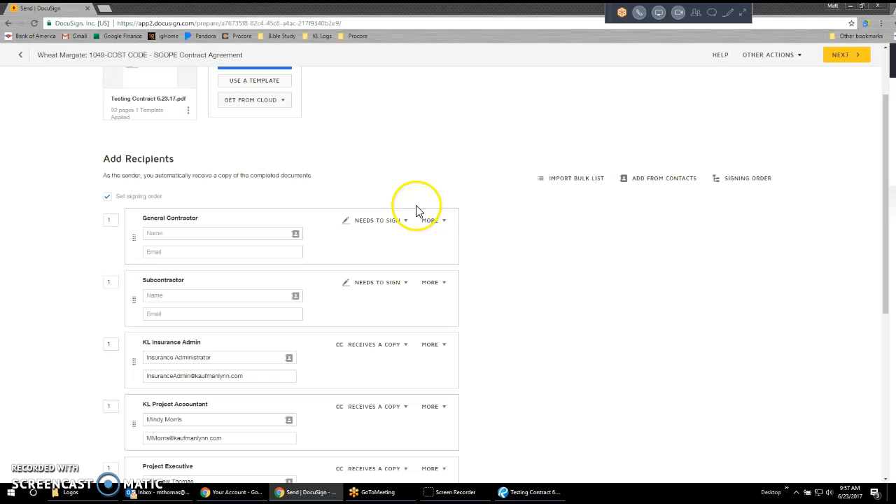
{"action": "left_click", "coordinate": [469, 219]}
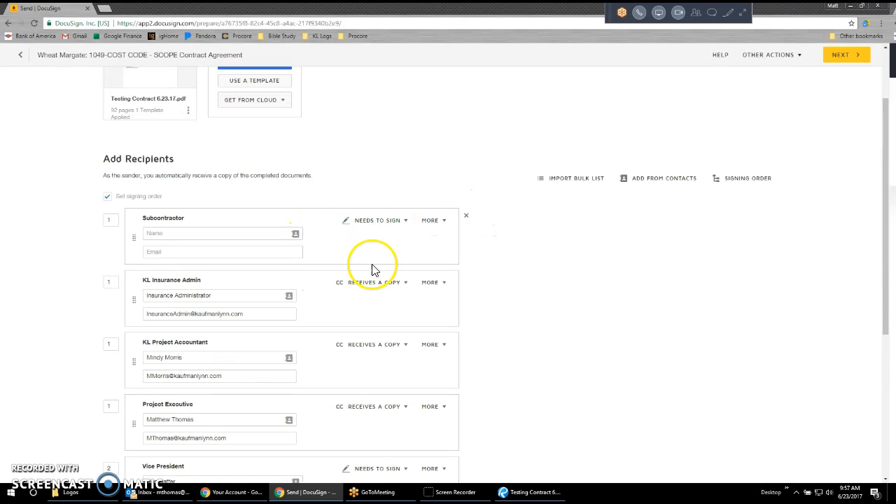
Review the signing order numbers and the sign or receive-a-copy roles of the envelope's recipients.
{"action": "scroll", "coordinate": [532, 262], "scroll_direction": "down", "scroll_amount": 1}
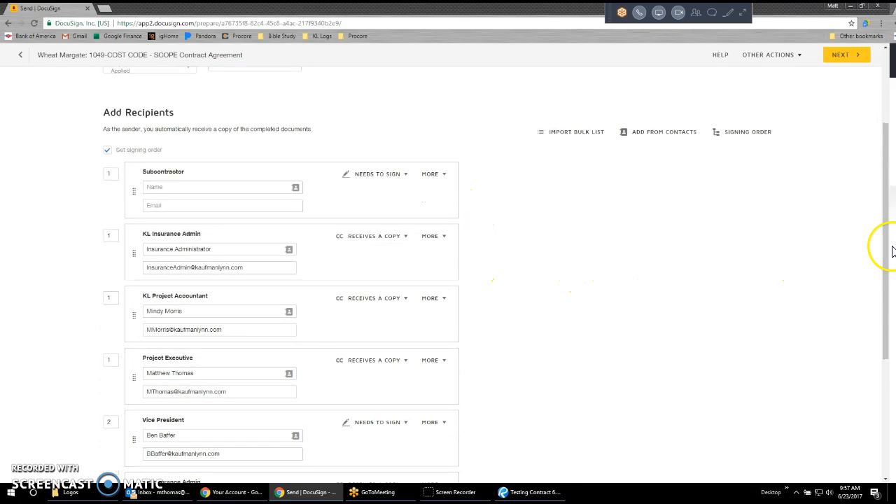
{"action": "left_click_drag", "start_coordinate": [888, 253], "coordinate": [887, 264]}
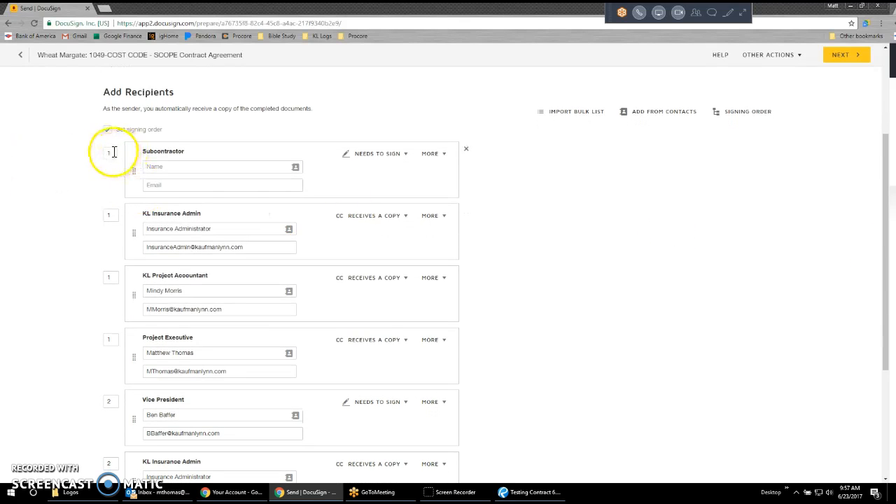
{"action": "scroll", "coordinate": [115, 403], "scroll_direction": "down", "scroll_amount": 1}
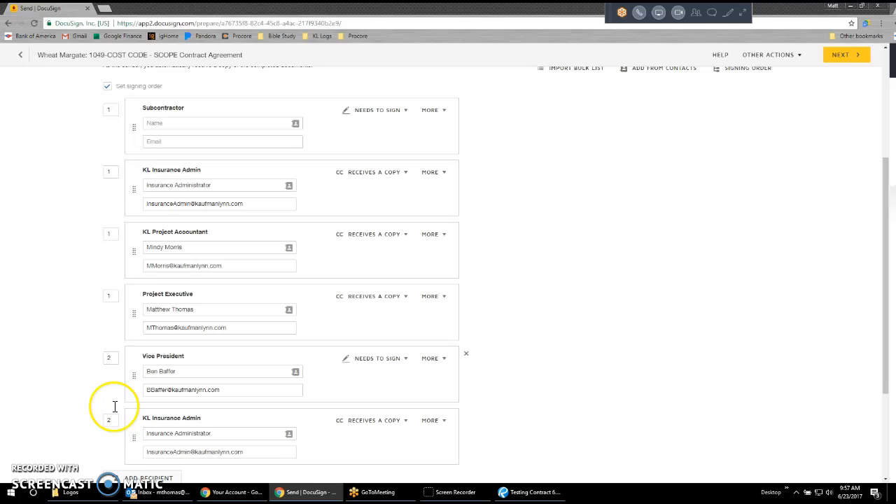
{"action": "scroll", "coordinate": [117, 409], "scroll_direction": "up", "scroll_amount": 1}
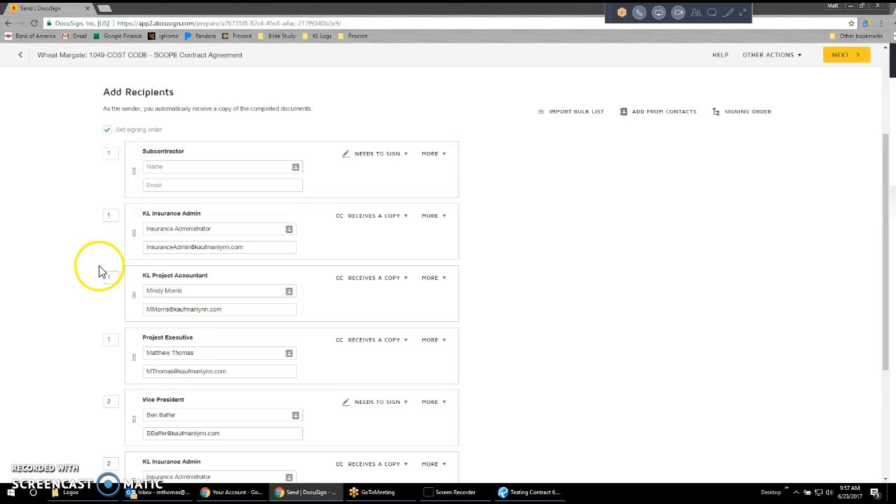
{"action": "scroll", "coordinate": [106, 274], "scroll_direction": "down", "scroll_amount": 1}
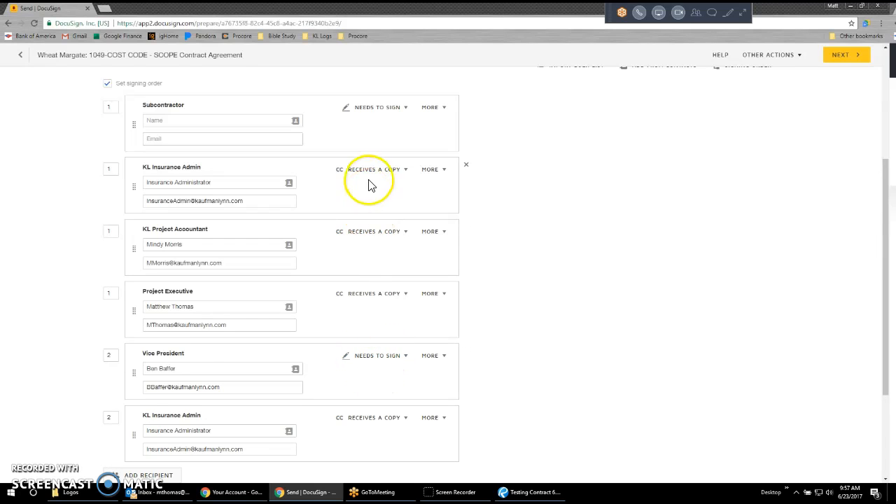
{"action": "scroll", "coordinate": [572, 293], "scroll_direction": "up", "scroll_amount": 1}
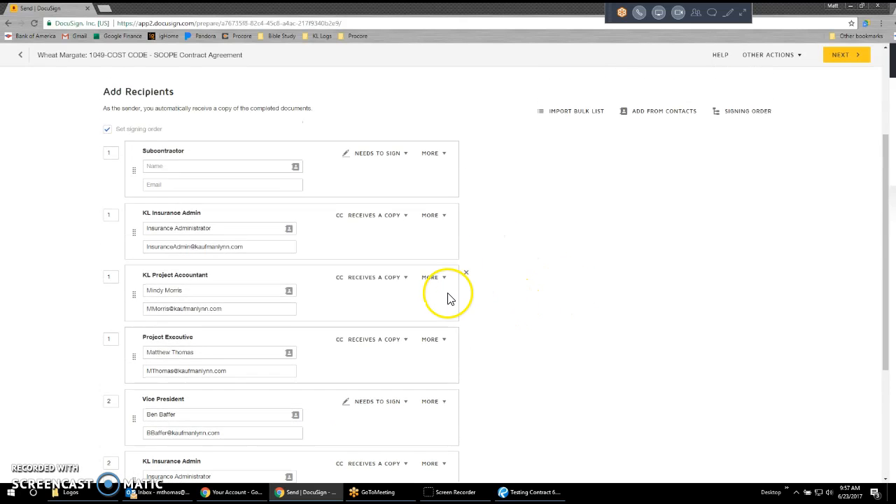
{"action": "scroll", "coordinate": [428, 326], "scroll_direction": "down", "scroll_amount": 2}
{"action": "scroll", "coordinate": [511, 341], "scroll_direction": "up", "scroll_amount": 2}
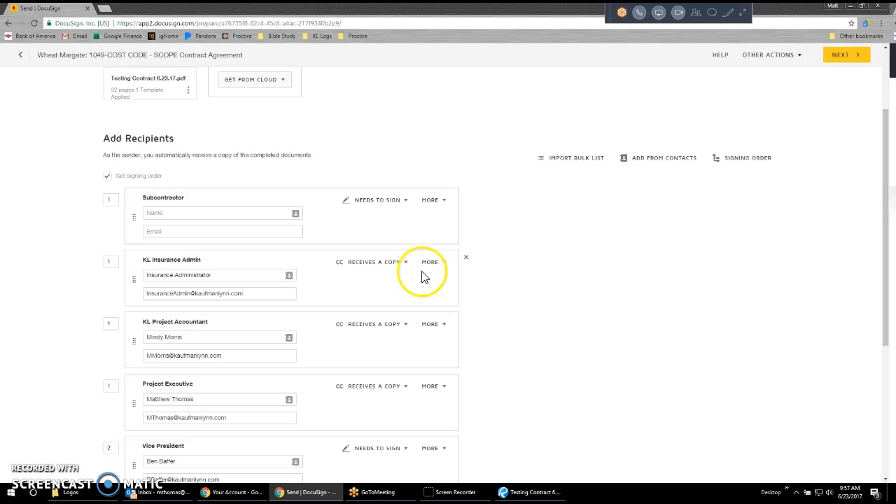
View the signing order diagram for the envelope and close it.
{"action": "left_click", "coordinate": [742, 162]}
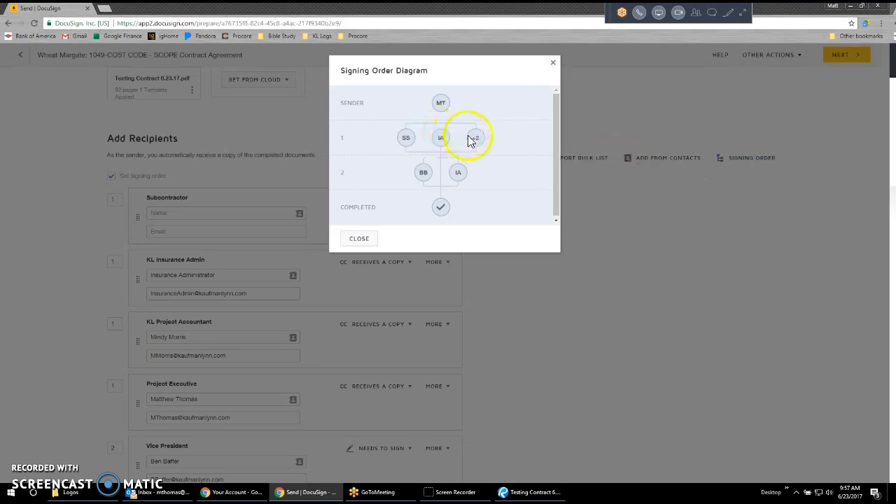
{"action": "mouse_move", "coordinate": [479, 138]}
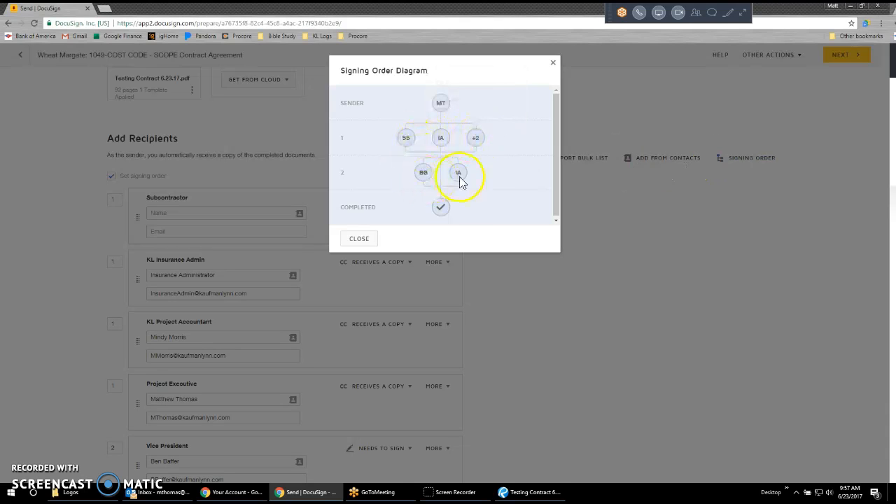
{"action": "left_click", "coordinate": [358, 240]}
Add a blank recipient to the end of the list and browse the contacts for its name without choosing one.
{"action": "scroll", "coordinate": [569, 267], "scroll_direction": "down", "scroll_amount": 1}
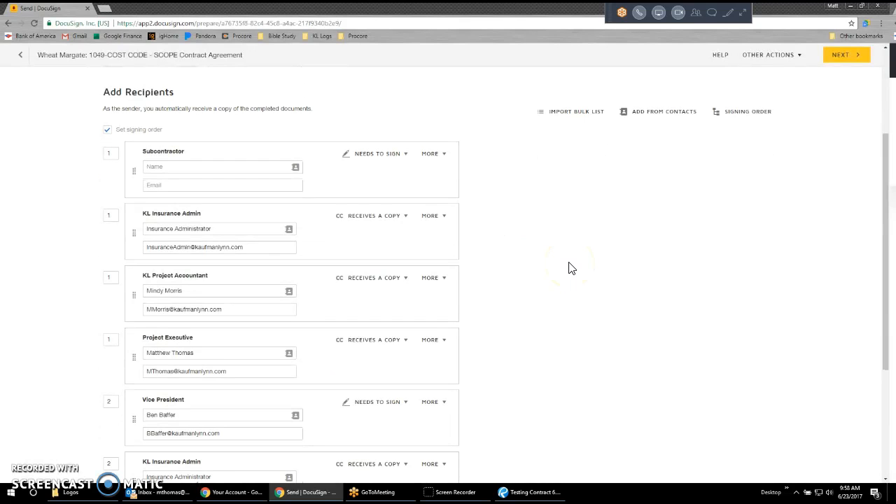
{"action": "scroll", "coordinate": [558, 271], "scroll_direction": "down", "scroll_amount": 1}
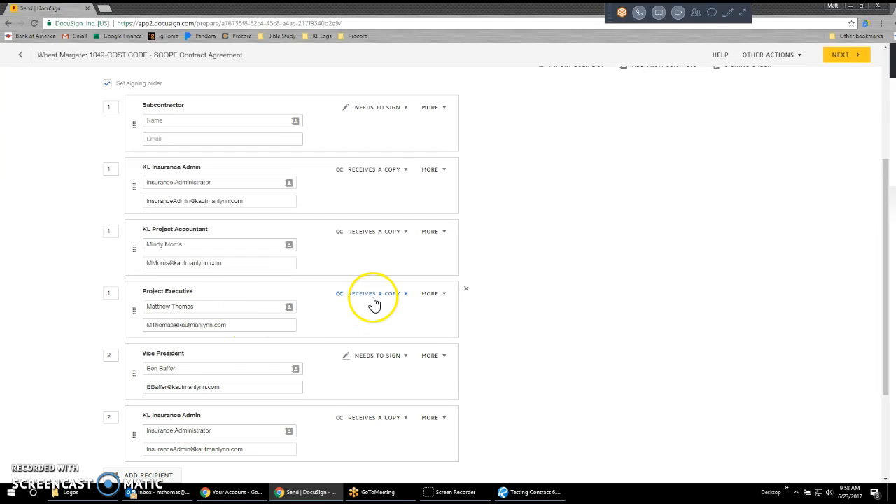
{"action": "scroll", "coordinate": [150, 344], "scroll_direction": "down", "scroll_amount": 1}
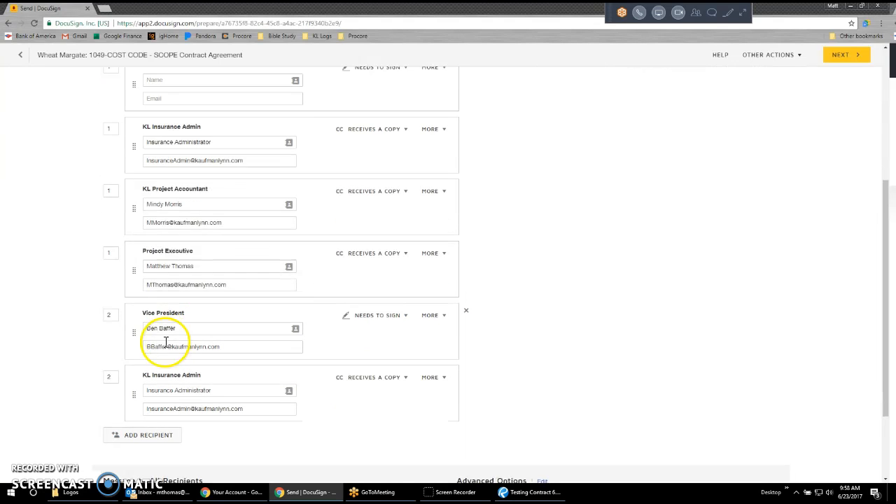
{"action": "left_click", "coordinate": [147, 430]}
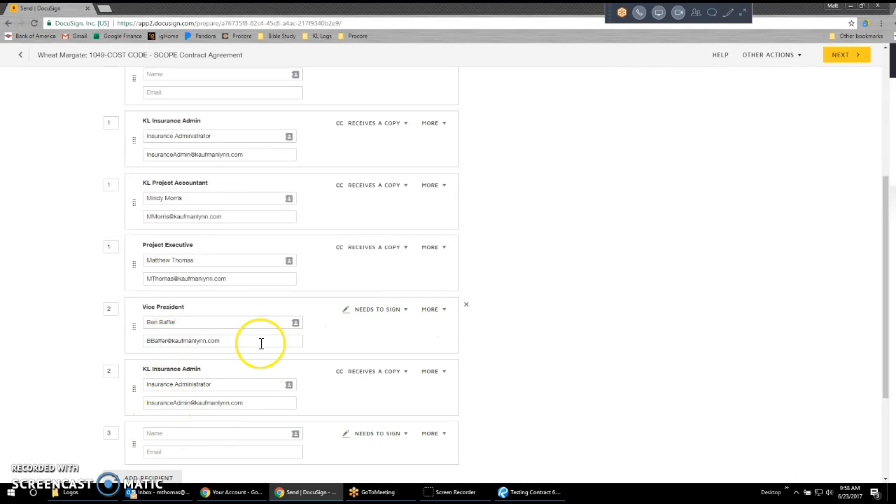
{"action": "scroll", "coordinate": [260, 344], "scroll_direction": "down", "scroll_amount": 1}
{"action": "left_click", "coordinate": [182, 389]}
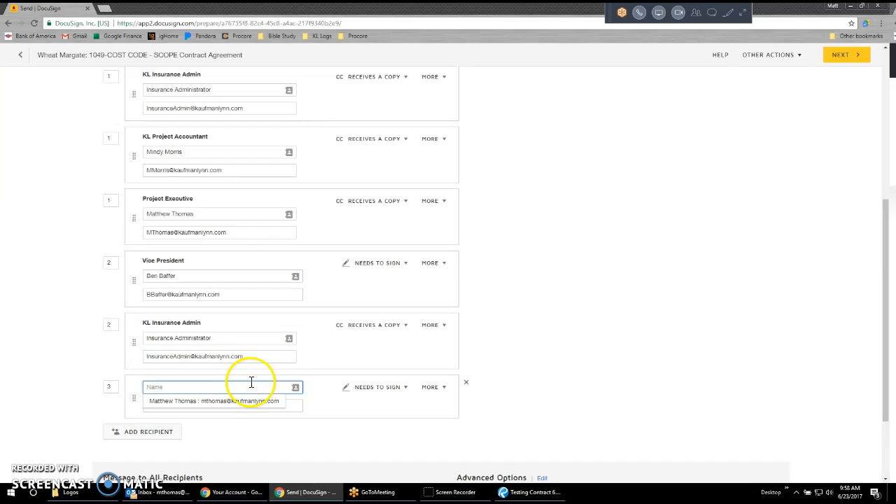
{"action": "left_click", "coordinate": [295, 387]}
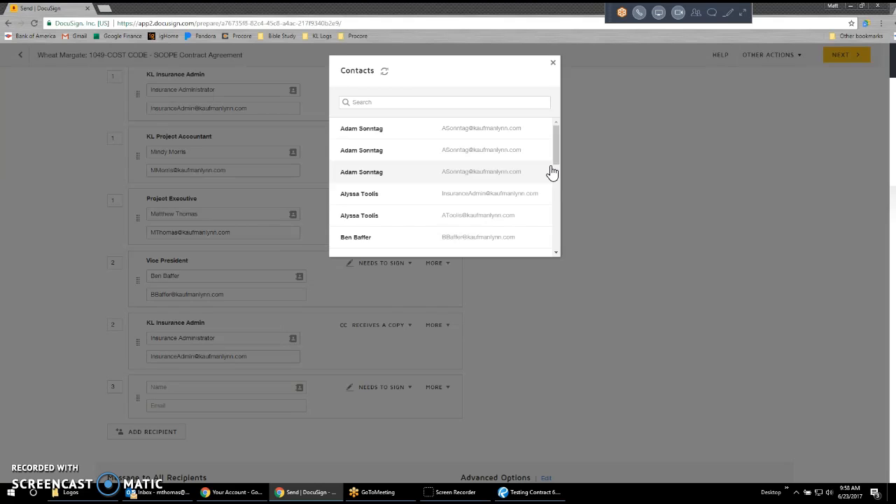
{"action": "scroll", "coordinate": [555, 172], "scroll_direction": "down", "scroll_amount": 5}
{"action": "left_click_drag", "start_coordinate": [556, 188], "coordinate": [556, 65]}
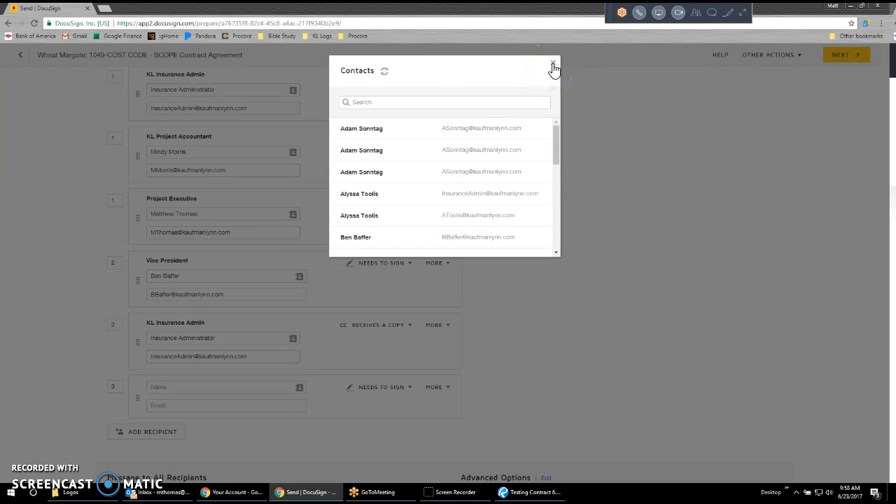
{"action": "left_click", "coordinate": [553, 64]}
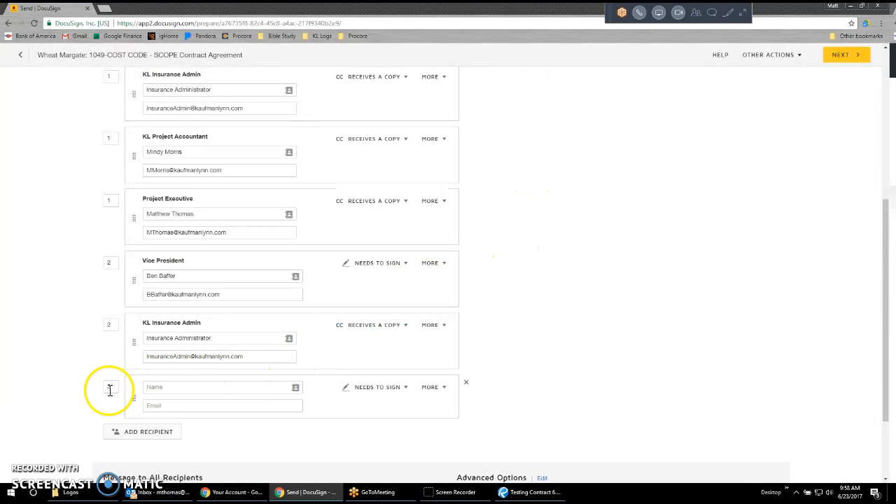
Move the blank recipient above the last KL Insurance Admin entry and set its signing order to 1.
{"action": "left_click_drag", "start_coordinate": [133, 400], "coordinate": [152, 383]}
{"action": "left_click", "coordinate": [113, 326]}
{"action": "type", "text": "1"}
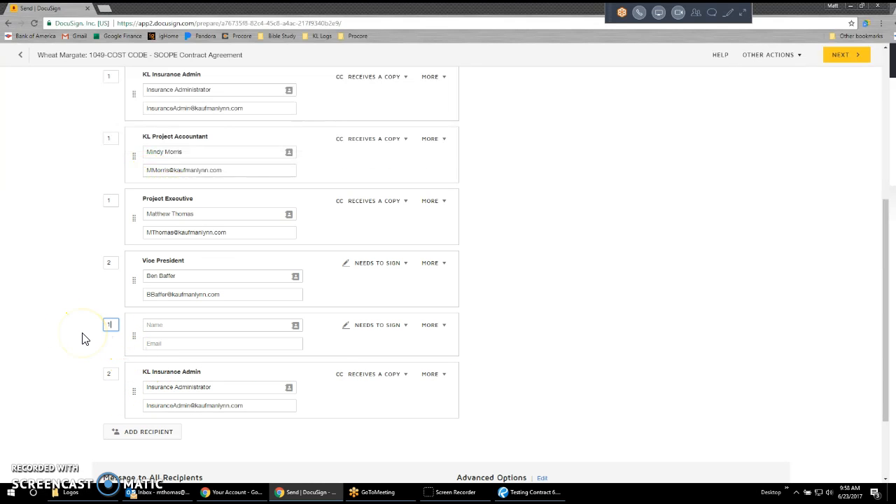
{"action": "left_click", "coordinate": [627, 371]}
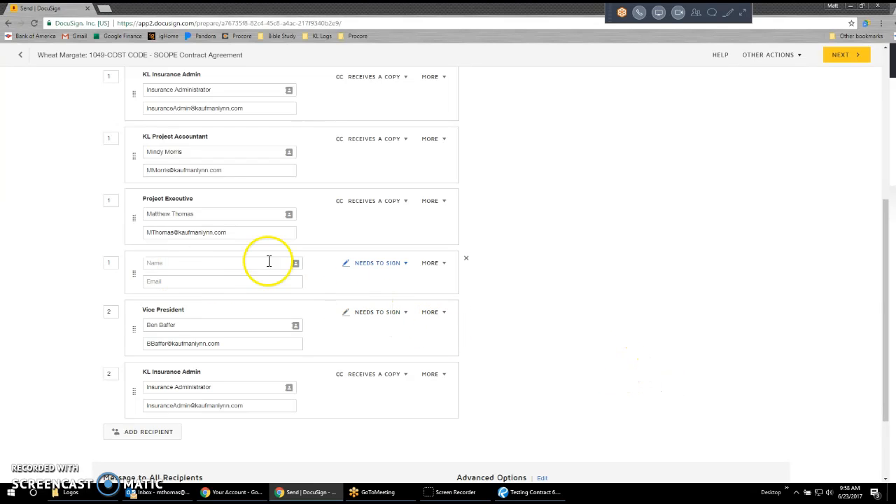
Check the available recipient actions for the blank recipient and delete that recipient.
{"action": "left_click", "coordinate": [394, 265]}
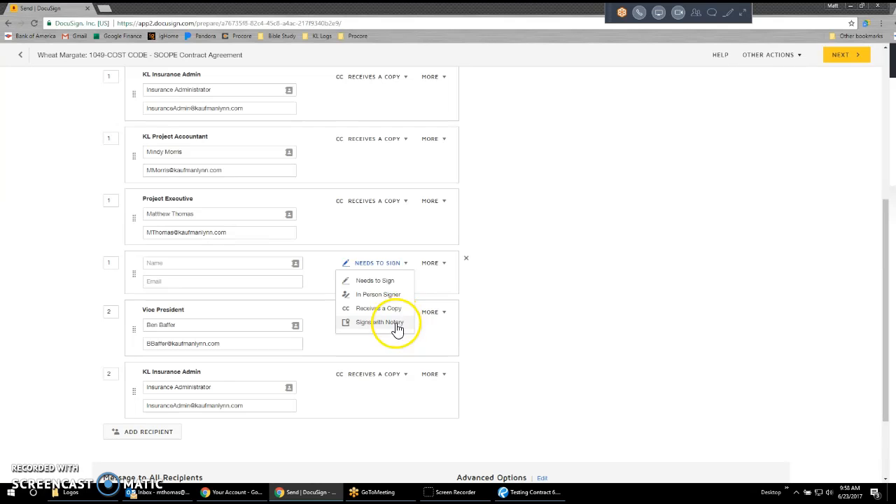
{"action": "left_click", "coordinate": [516, 306]}
{"action": "left_click", "coordinate": [466, 258]}
Review the recipient list from the Subcontractor entry down to the email subject and message to all recipients.
{"action": "scroll", "coordinate": [257, 274], "scroll_direction": "up", "scroll_amount": 3}
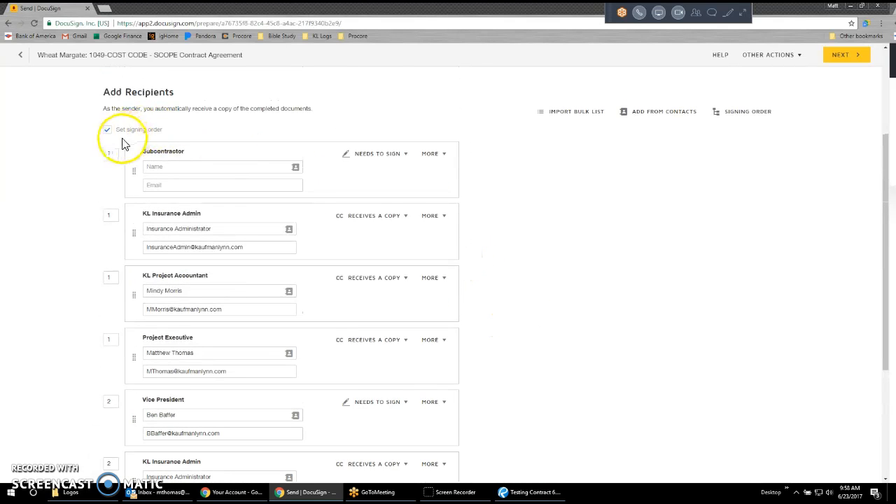
{"action": "scroll", "coordinate": [399, 269], "scroll_direction": "up", "scroll_amount": 3}
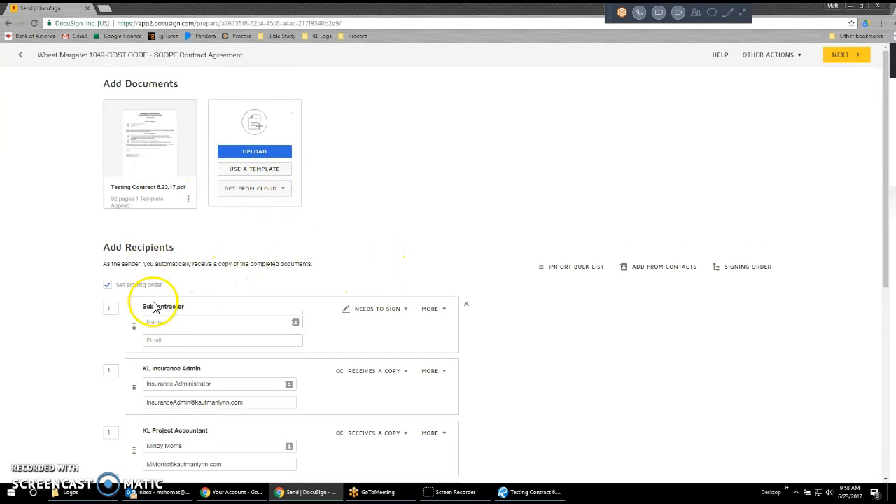
{"action": "scroll", "coordinate": [154, 307], "scroll_direction": "down", "scroll_amount": 1}
{"action": "scroll", "coordinate": [390, 284], "scroll_direction": "down", "scroll_amount": 5}
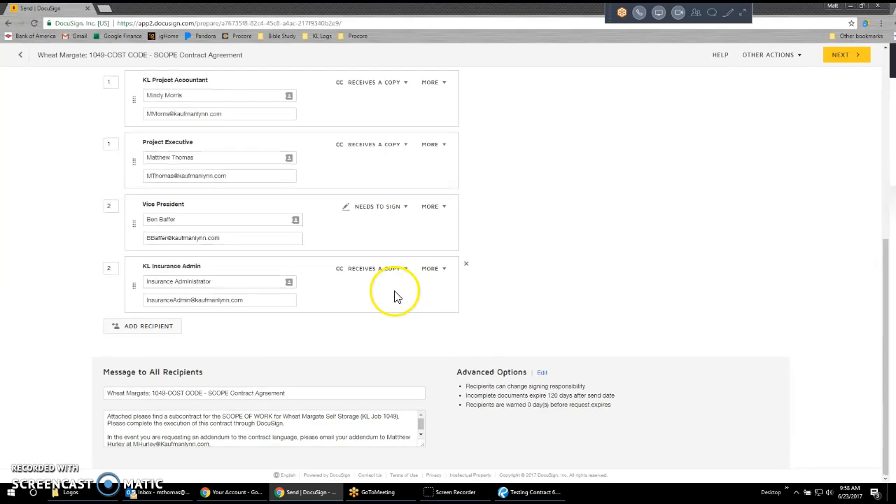
{"action": "scroll", "coordinate": [395, 297], "scroll_direction": "up", "scroll_amount": 10}
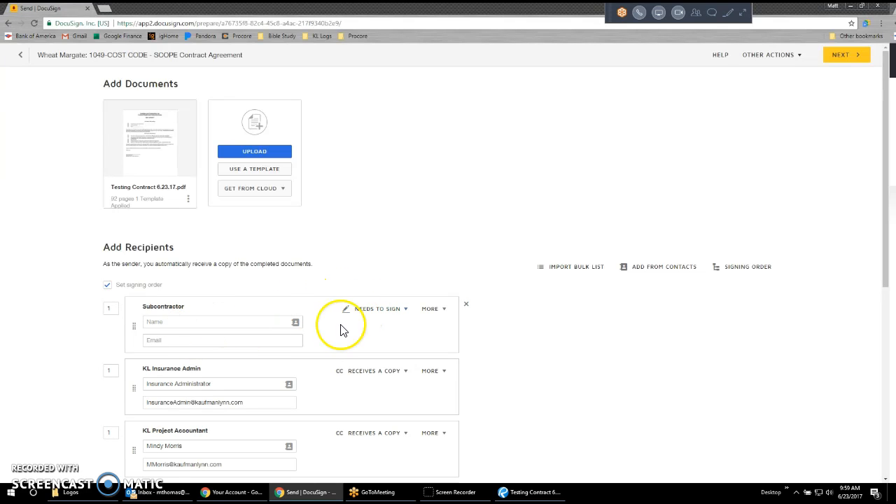
Fill in the Subcontractor recipient's name and e-mail address.
{"action": "left_click", "coordinate": [201, 324]}
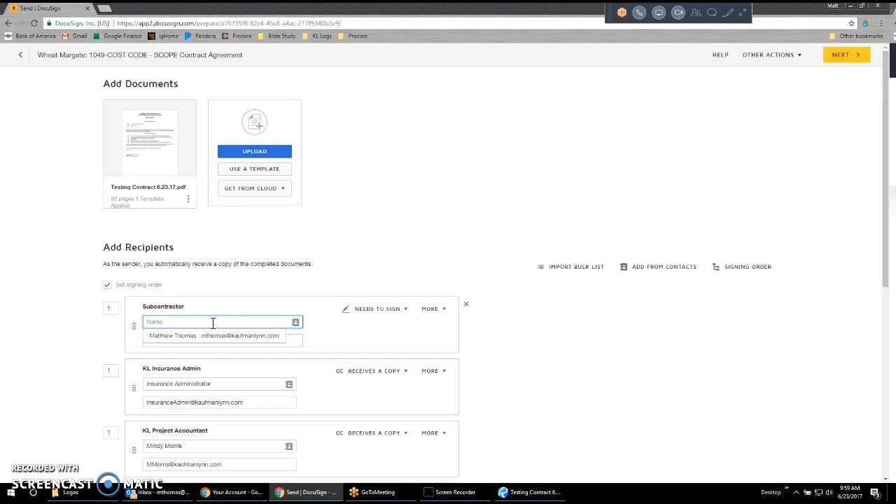
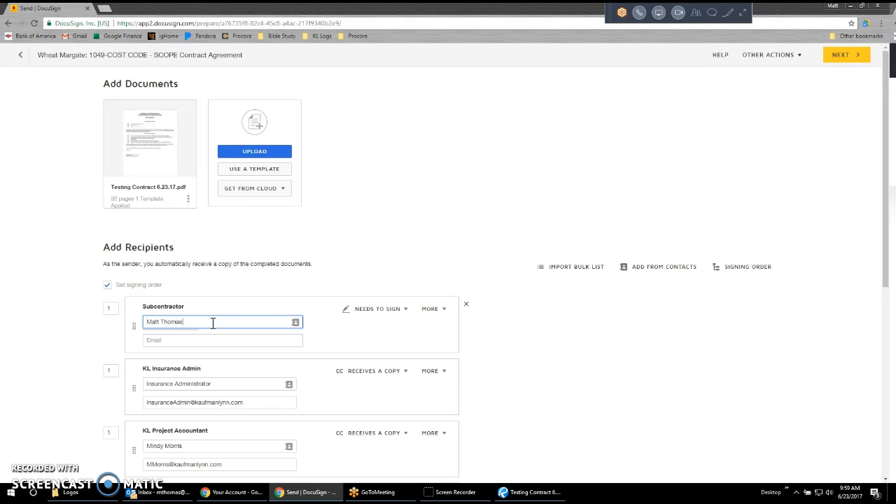
{"action": "key", "text": "Tab"}
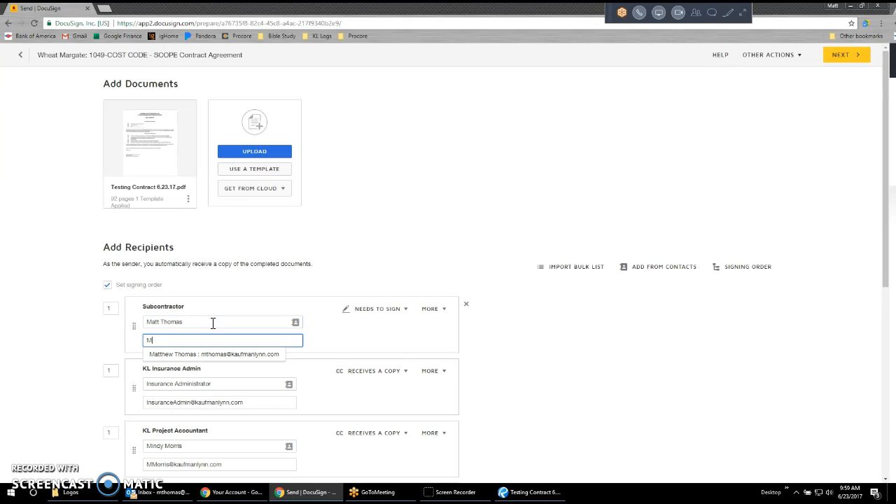
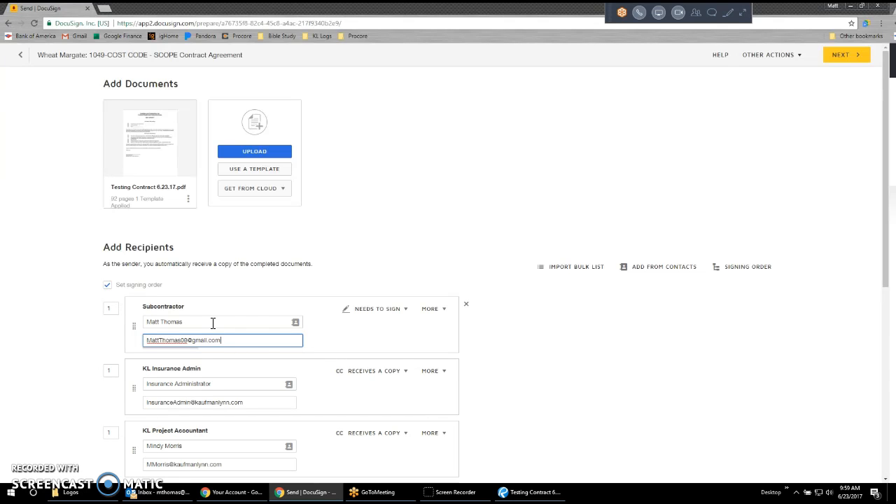
{"action": "left_click", "coordinate": [519, 328]}
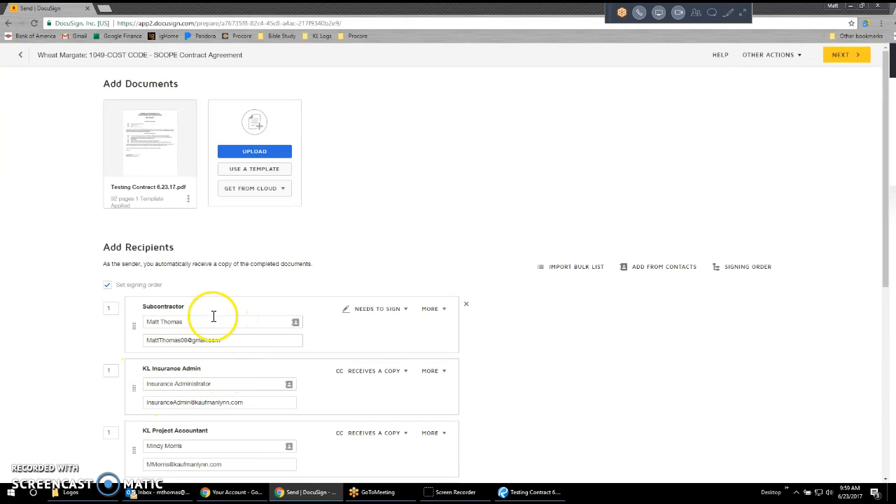
Review the recipients, their signing order and their actions from the Subcontractor to the last KL Insurance Admin entry.
{"action": "scroll", "coordinate": [175, 333], "scroll_direction": "down", "scroll_amount": 1}
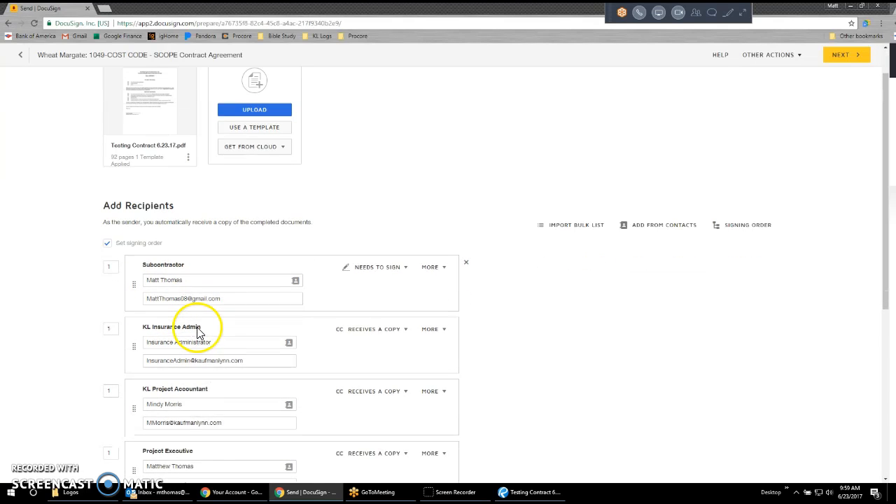
{"action": "scroll", "coordinate": [561, 281], "scroll_direction": "down", "scroll_amount": 3}
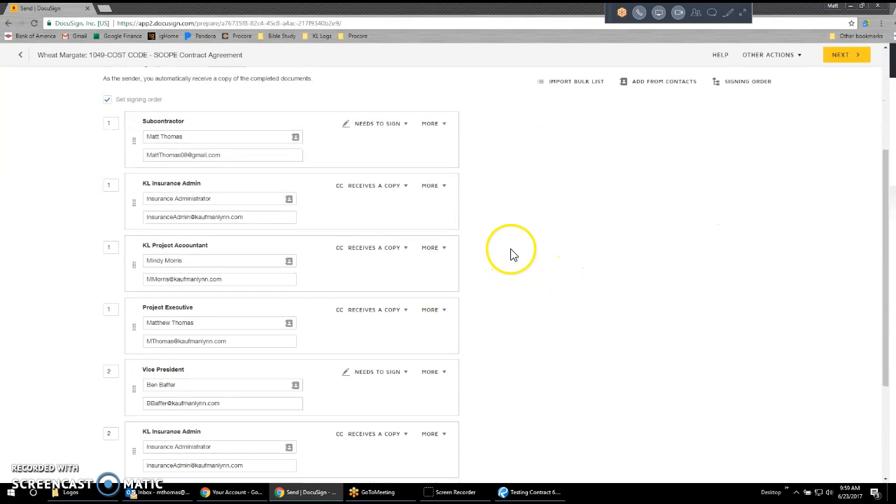
{"action": "scroll", "coordinate": [514, 274], "scroll_direction": "down", "scroll_amount": 1}
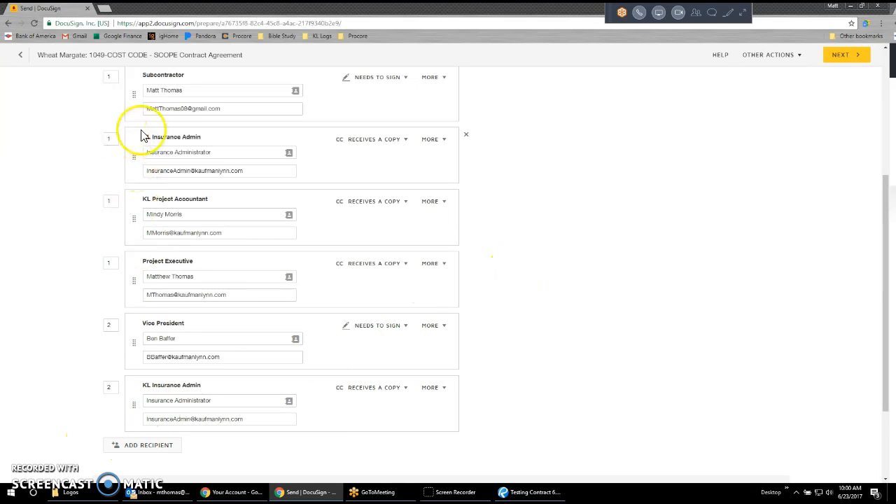
{"action": "scroll", "coordinate": [329, 283], "scroll_direction": "up", "scroll_amount": 5}
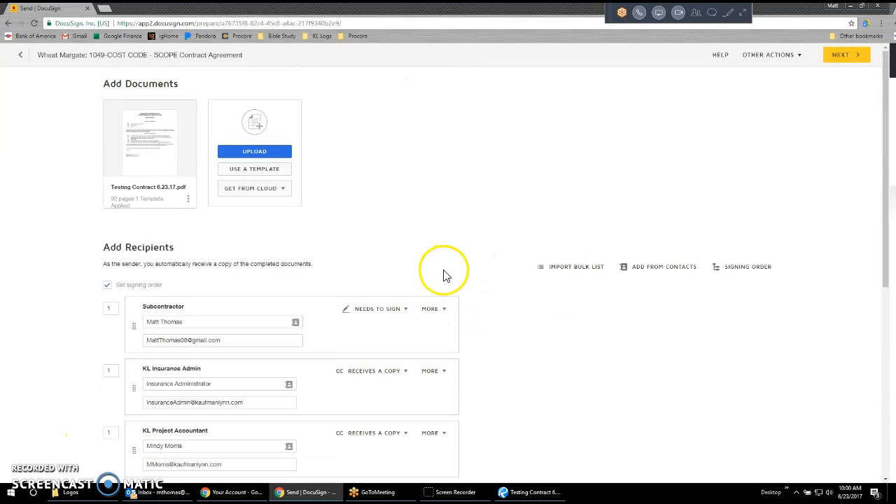
{"action": "scroll", "coordinate": [210, 266], "scroll_direction": "down", "scroll_amount": 2}
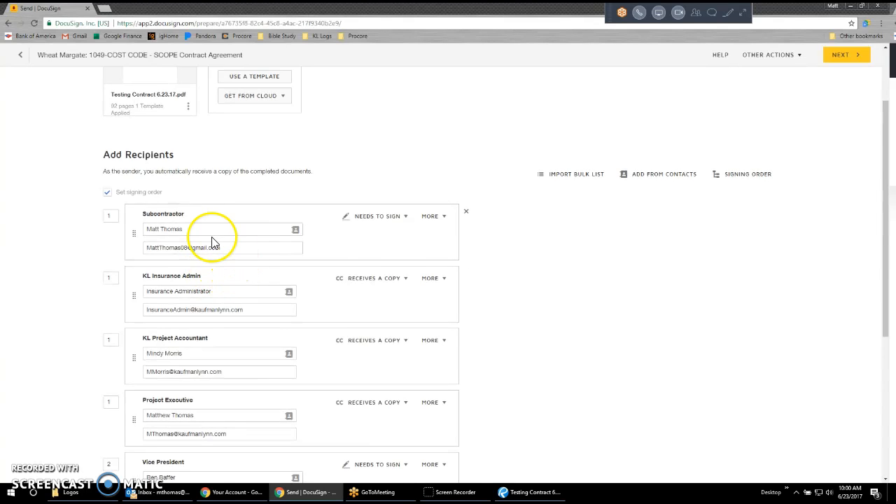
{"action": "scroll", "coordinate": [182, 236], "scroll_direction": "down", "scroll_amount": 4}
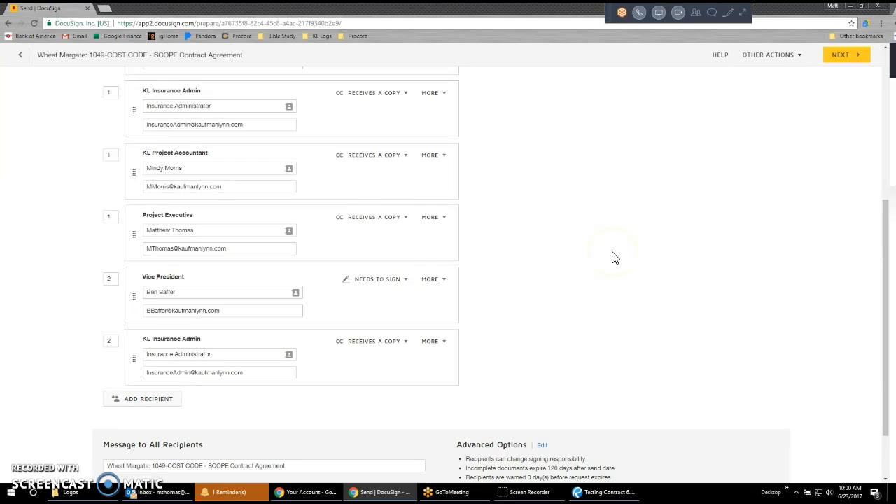
In the email subject, replace COST CODE with 15-500 and SCOPE with Drug Testing.
{"action": "scroll", "coordinate": [580, 274], "scroll_direction": "down", "scroll_amount": 2}
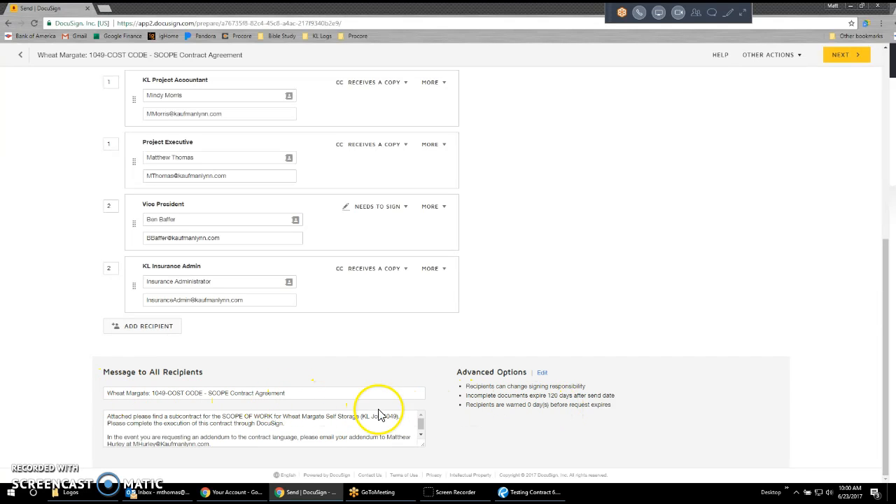
{"action": "left_click", "coordinate": [170, 393]}
{"action": "left_click_drag", "start_coordinate": [170, 393], "coordinate": [205, 397]}
{"action": "left_click", "coordinate": [327, 397]}
{"action": "type", "text": "15-500"}
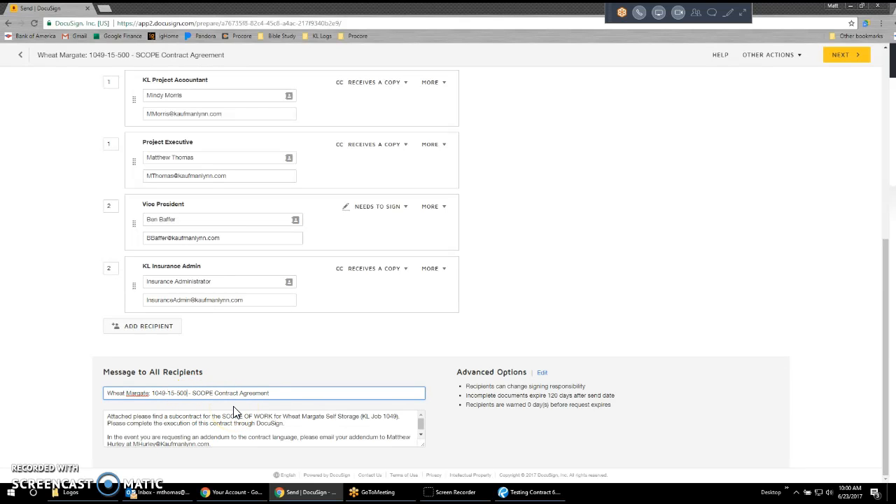
{"action": "left_click_drag", "start_coordinate": [193, 395], "coordinate": [213, 395]}
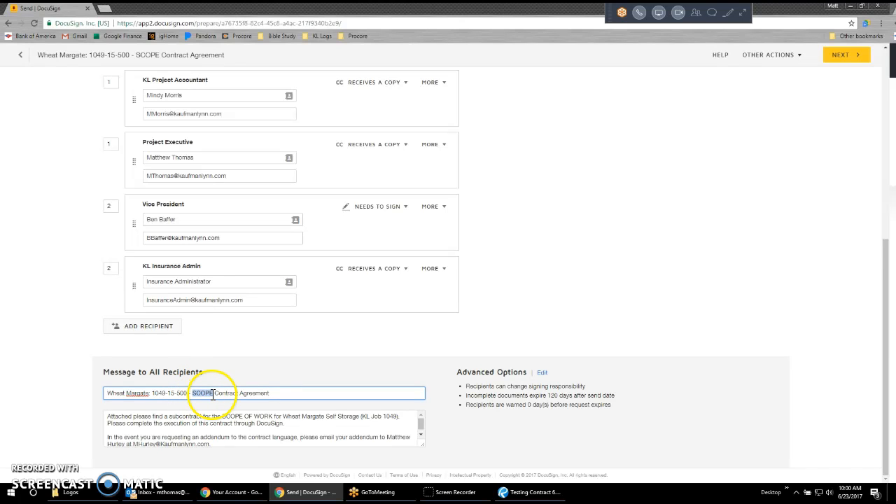
{"action": "type", "text": "Drug Testing"}
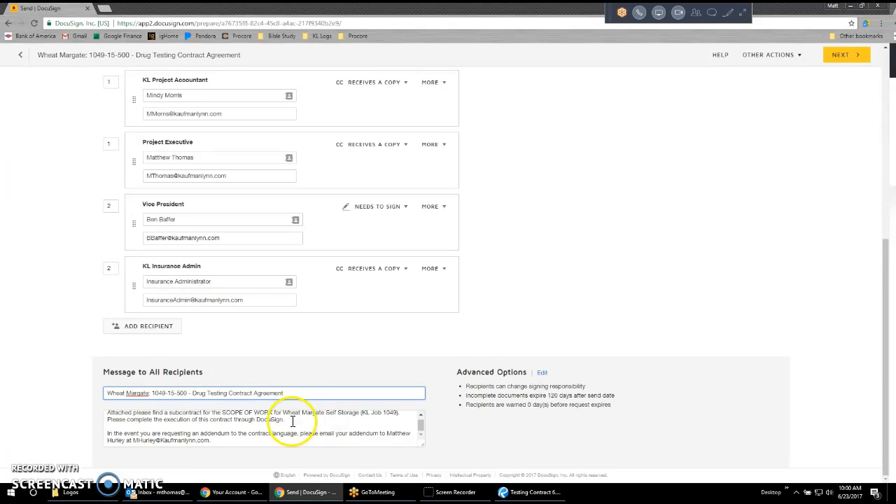
In the message to all recipients, replace SCOPE OF WORK with Drug Testing.
{"action": "left_click_drag", "start_coordinate": [222, 416], "coordinate": [272, 417]}
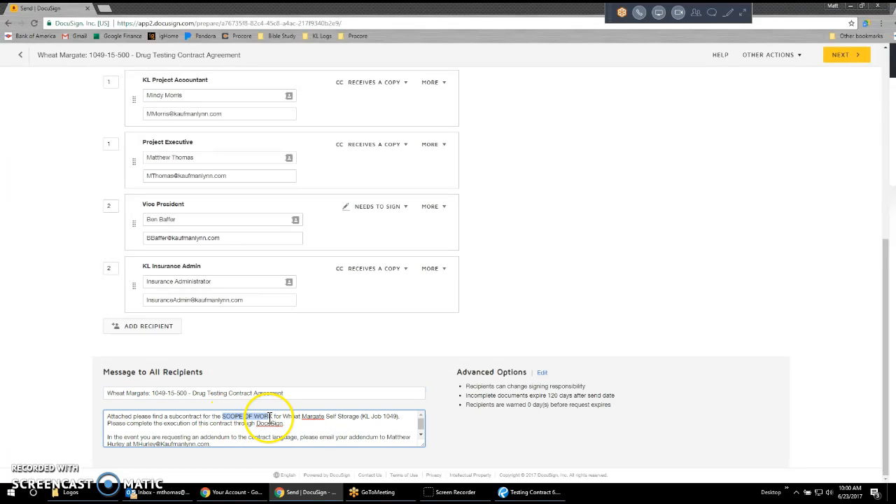
{"action": "type", "text": "Drug Tes"}
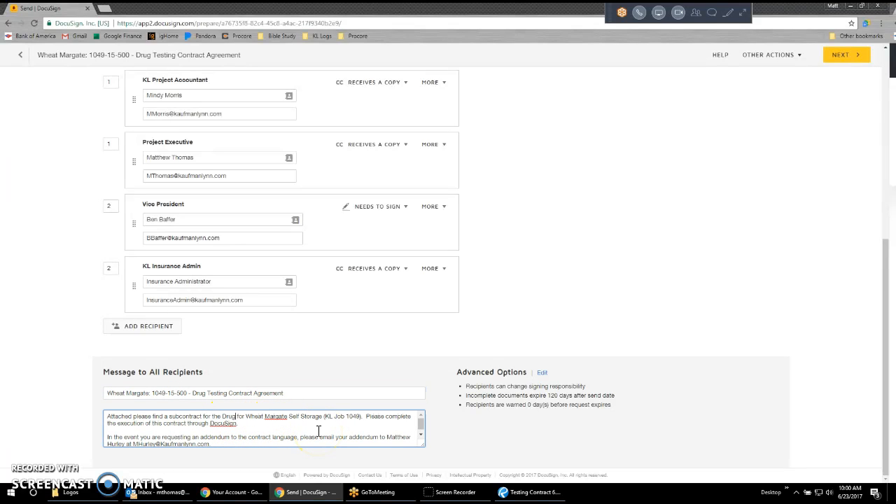
{"action": "type", "text": "ting"}
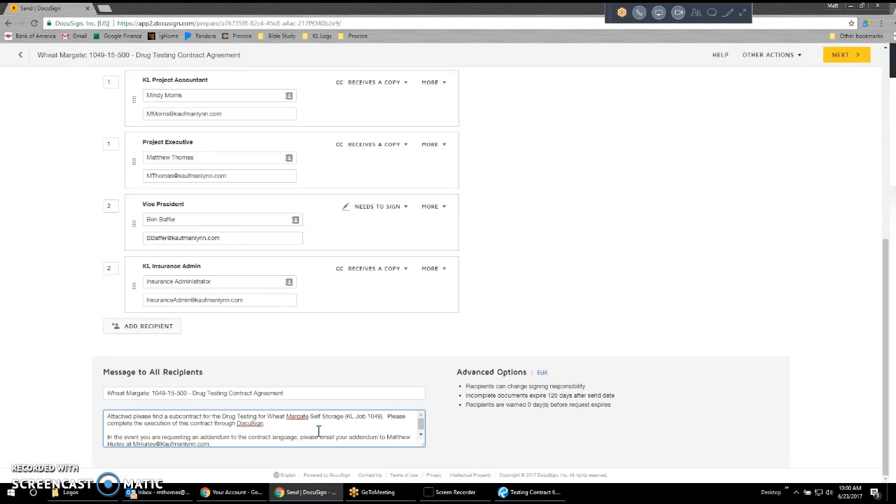
{"action": "left_click", "coordinate": [294, 429]}
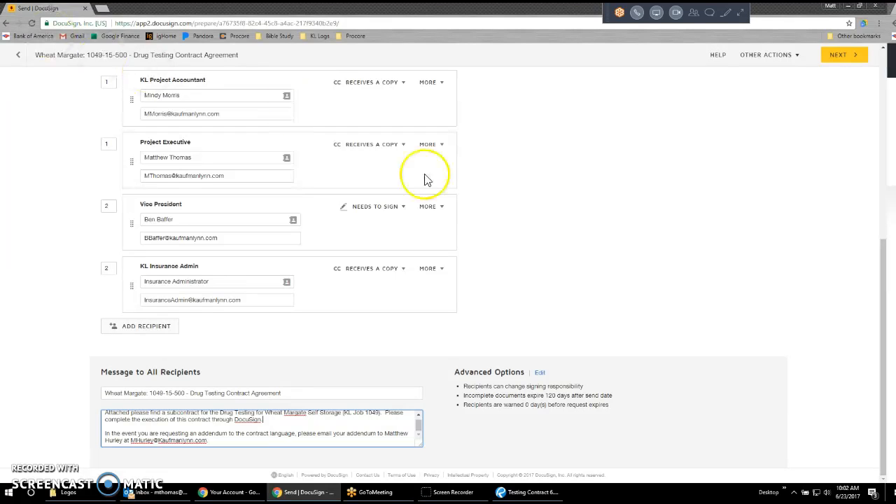
{"action": "left_click", "coordinate": [547, 220]}
Continue to field placement and choose to delete the PDF form field data.
{"action": "scroll", "coordinate": [491, 357], "scroll_direction": "up", "scroll_amount": 10}
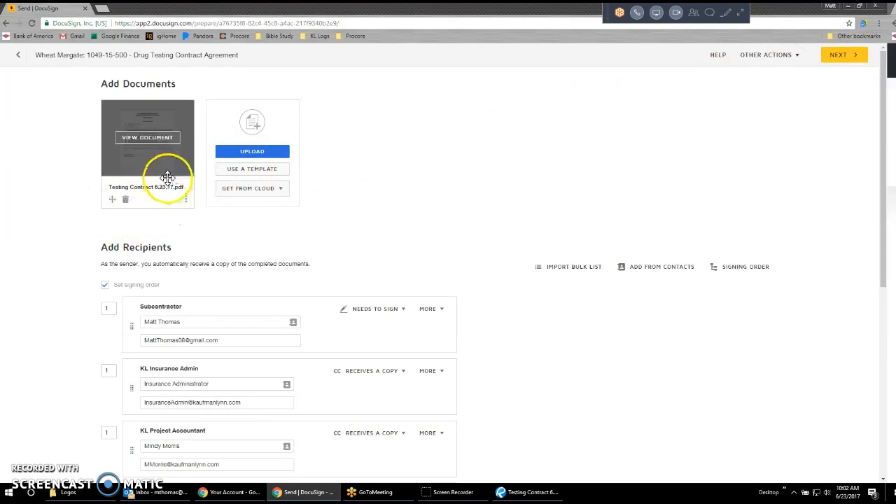
{"action": "left_click", "coordinate": [834, 53]}
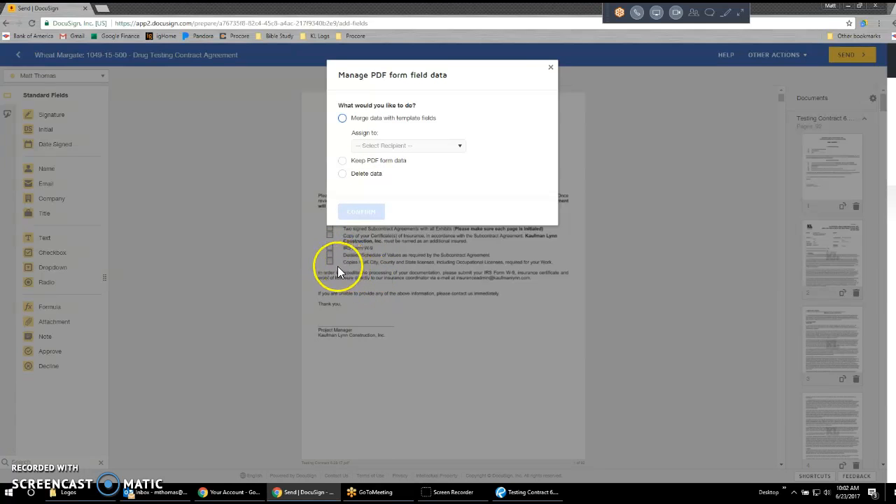
{"action": "left_click", "coordinate": [347, 173]}
{"action": "left_click", "coordinate": [362, 308]}
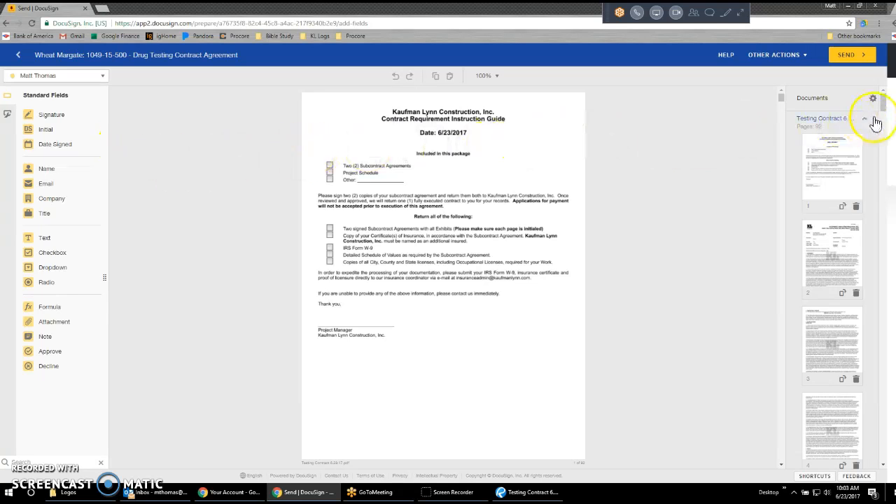
Open page 21 with the signature block and compare the Subcontractor and Contractor signing fields with the available signers.
{"action": "left_click_drag", "start_coordinate": [882, 104], "coordinate": [882, 186]}
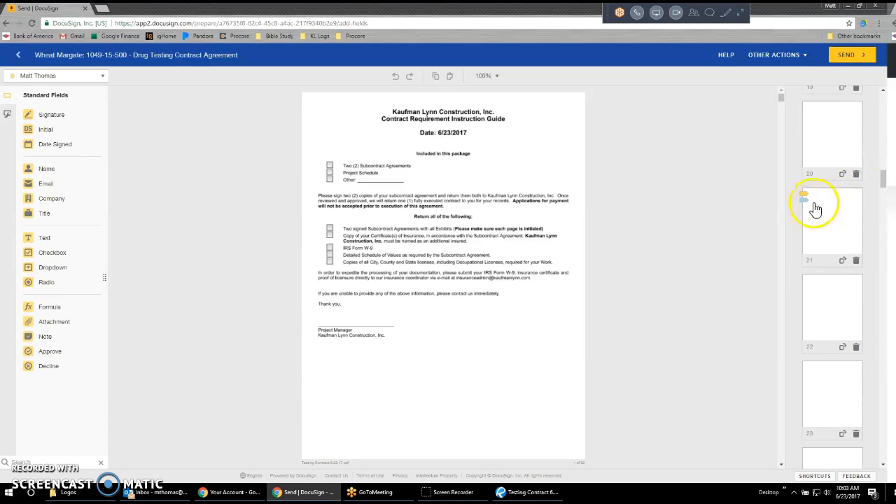
{"action": "left_click", "coordinate": [821, 214]}
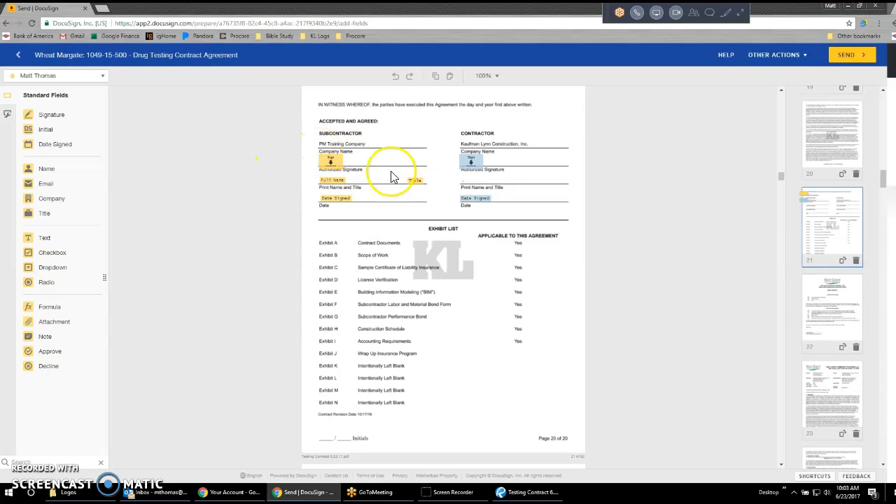
{"action": "left_click", "coordinate": [74, 77]}
{"action": "left_click", "coordinate": [84, 113]}
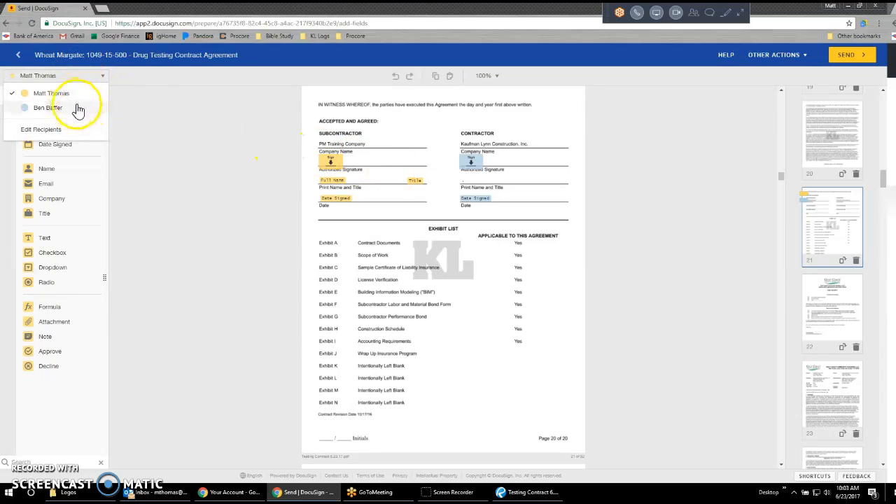
{"action": "left_click", "coordinate": [356, 152]}
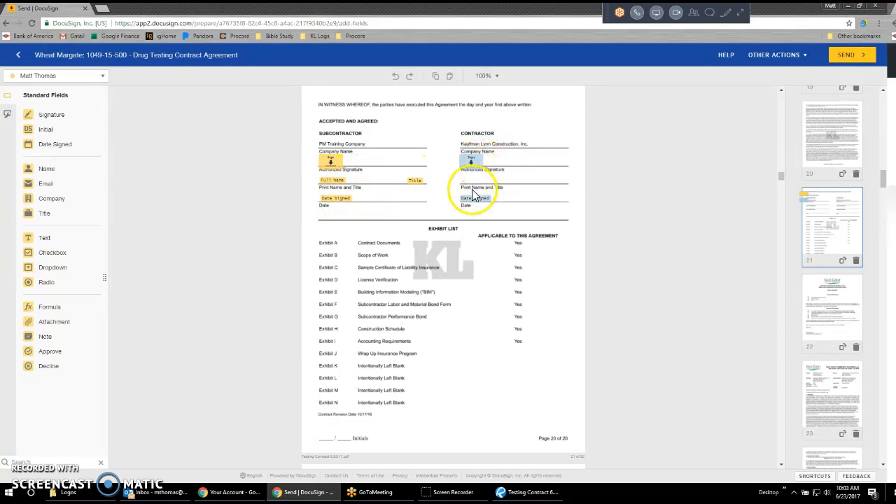
{"action": "left_click", "coordinate": [70, 78]}
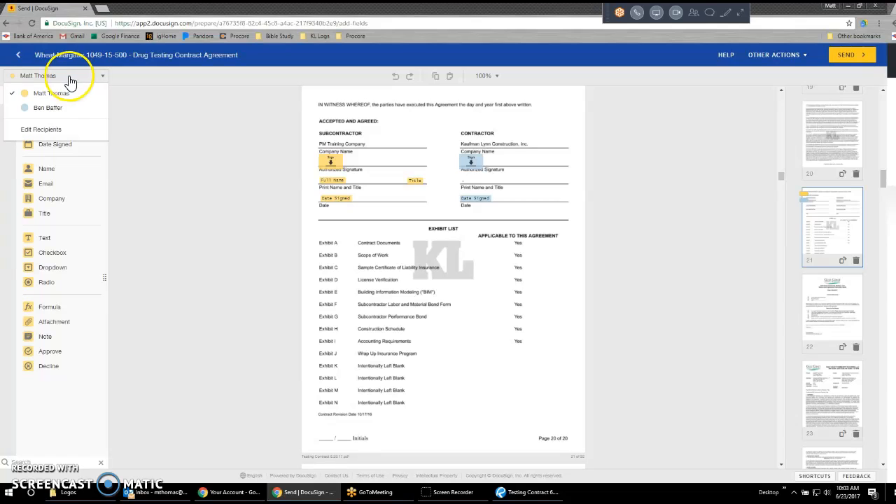
{"action": "left_click", "coordinate": [537, 183]}
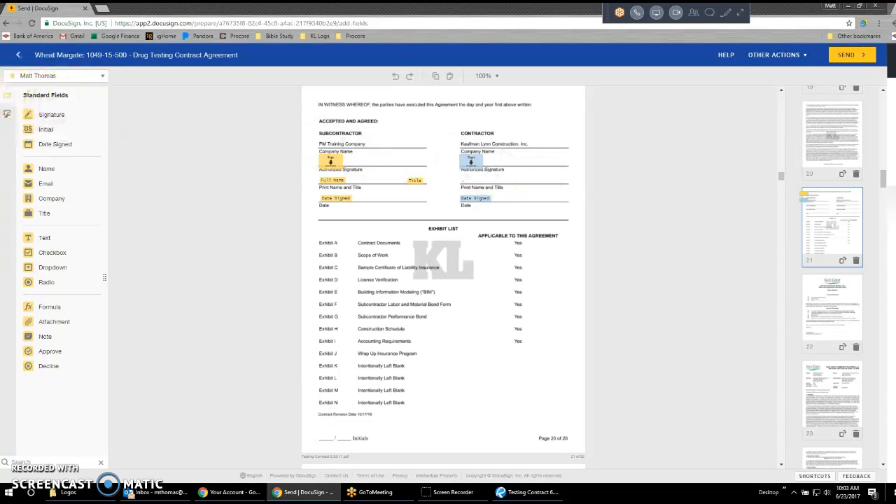
{"action": "left_click", "coordinate": [52, 82]}
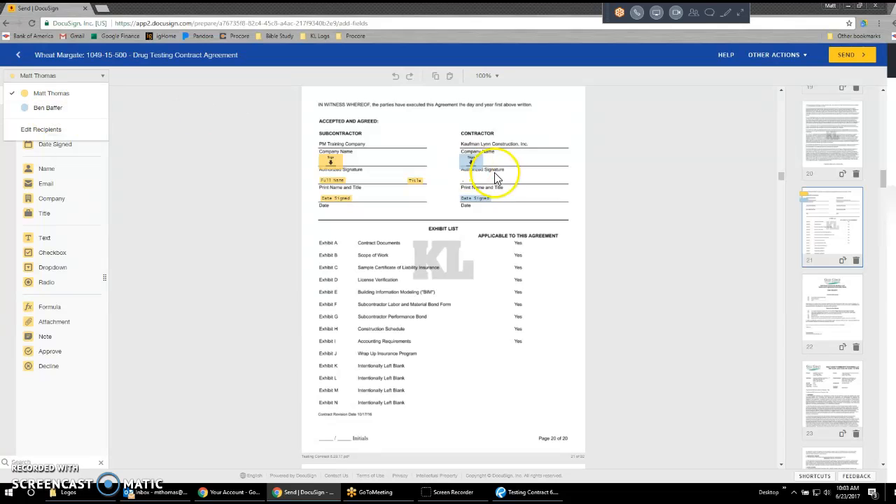
{"action": "left_click", "coordinate": [541, 197]}
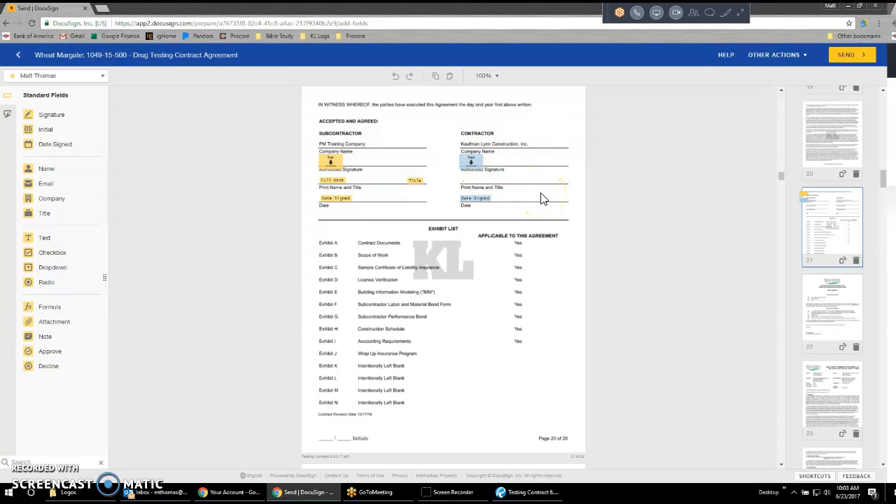
For the Vice President recipient, place Name and Title fields on the Contractor's Print Name and Title line on page 21.
{"action": "left_click", "coordinate": [81, 77]}
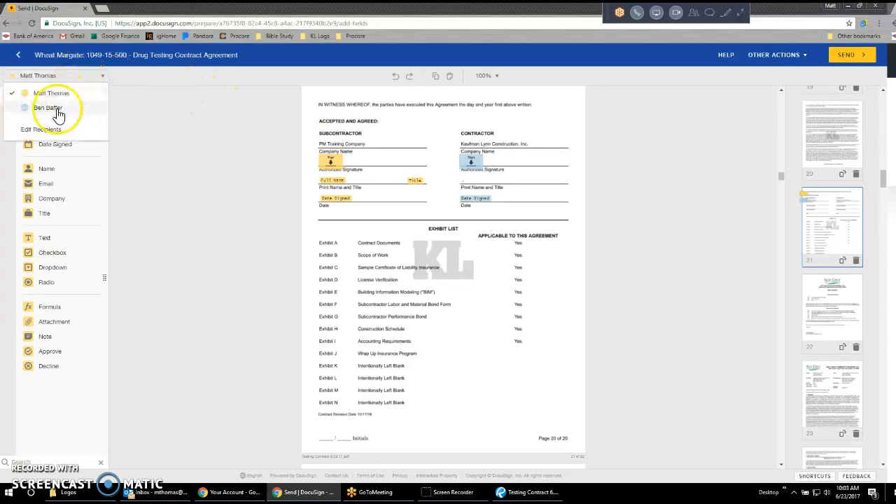
{"action": "left_click", "coordinate": [62, 106]}
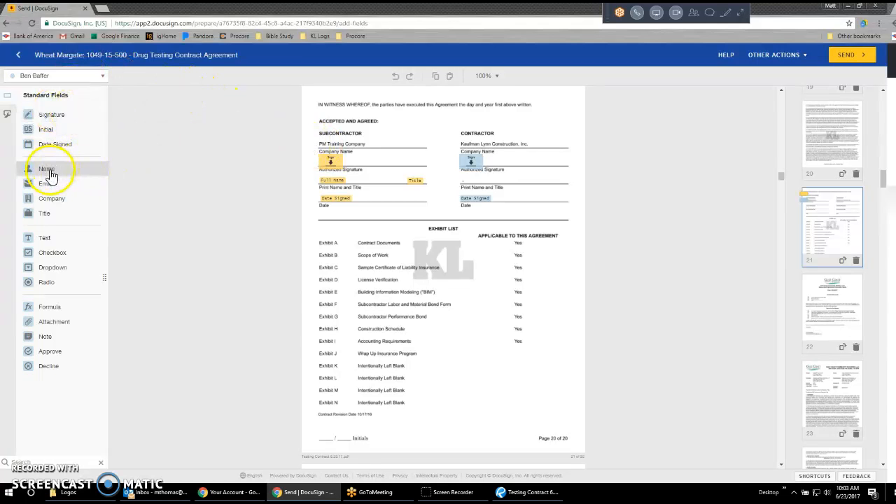
{"action": "left_click_drag", "start_coordinate": [35, 169], "coordinate": [464, 185]}
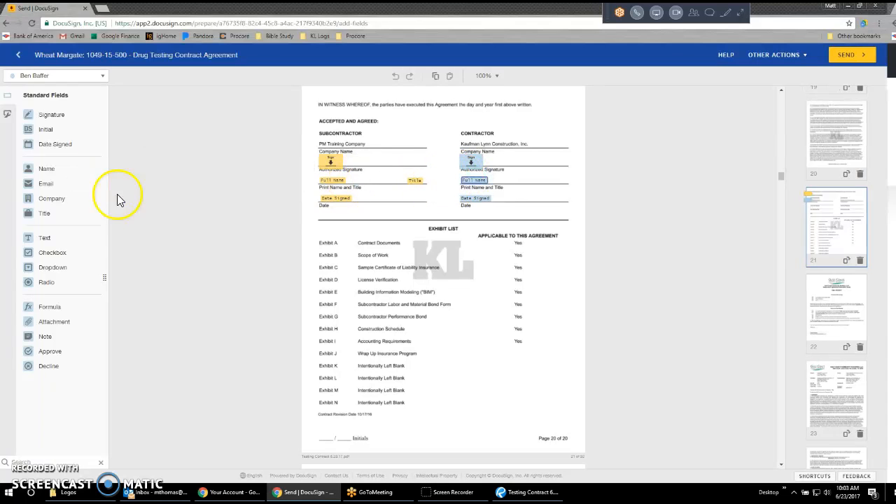
{"action": "left_click_drag", "start_coordinate": [70, 215], "coordinate": [555, 183]}
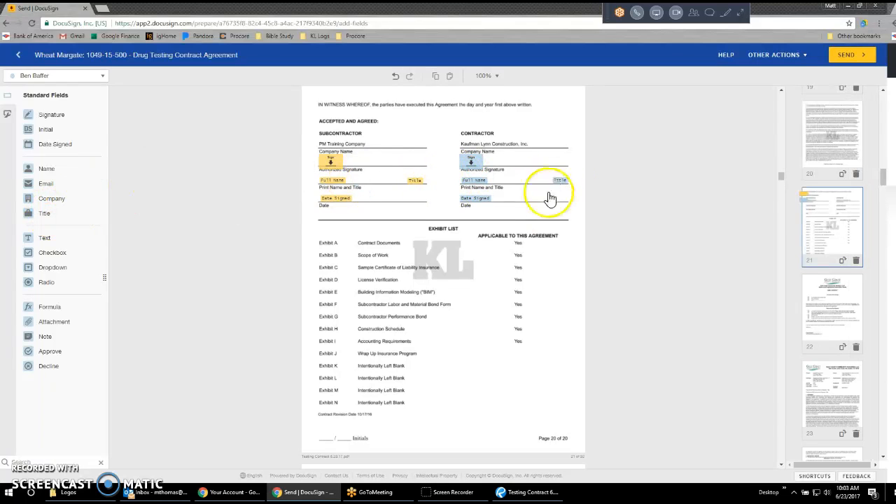
{"action": "left_click", "coordinate": [535, 276]}
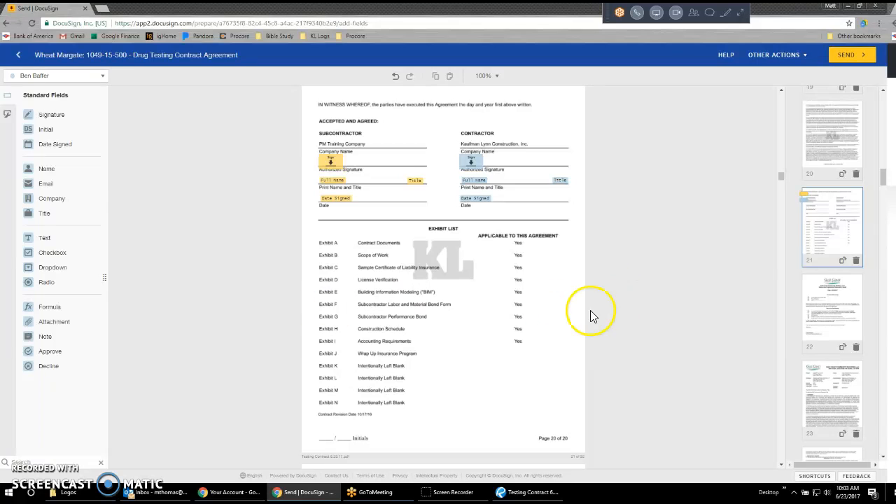
For the Subcontractor's signer, place a Signature field on the Supplier's Authorized Signature line on page 92.
{"action": "left_click_drag", "start_coordinate": [884, 180], "coordinate": [887, 448]}
{"action": "left_click", "coordinate": [827, 423]}
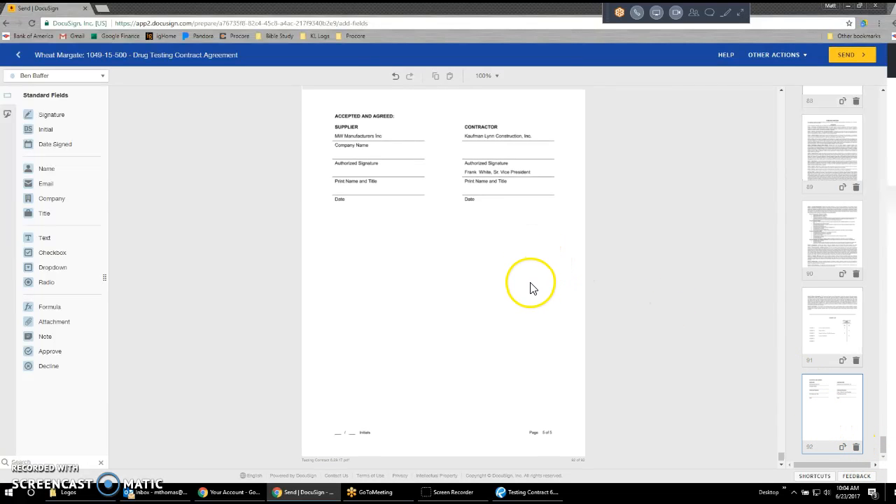
{"action": "scroll", "coordinate": [531, 289], "scroll_direction": "up", "scroll_amount": 5}
{"action": "scroll", "coordinate": [562, 304], "scroll_direction": "down", "scroll_amount": 2}
{"action": "scroll", "coordinate": [564, 320], "scroll_direction": "down", "scroll_amount": 3}
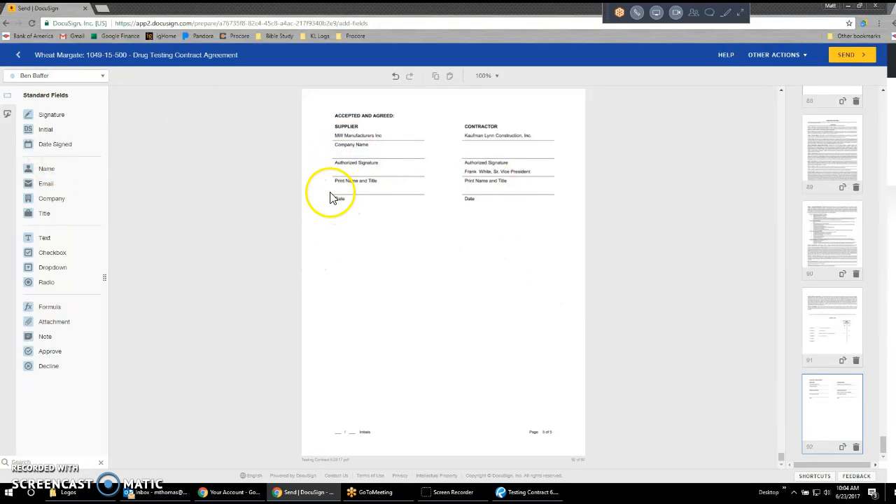
{"action": "left_click", "coordinate": [49, 77]}
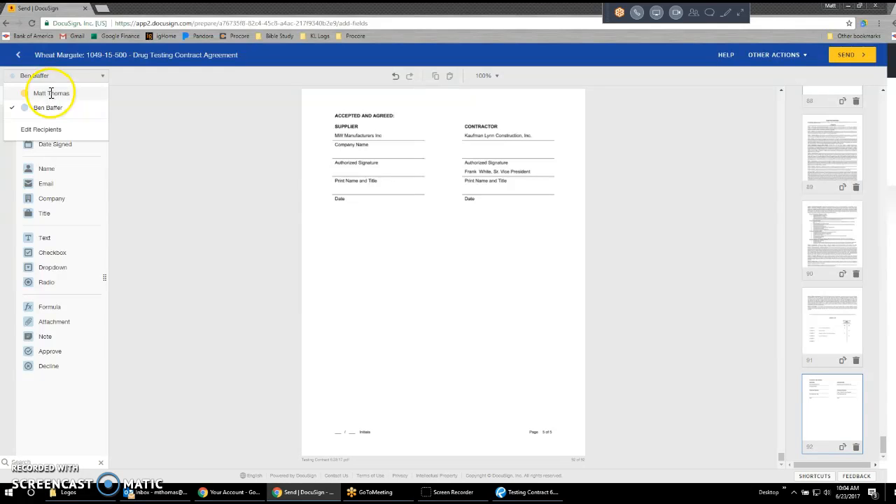
{"action": "left_click", "coordinate": [49, 93]}
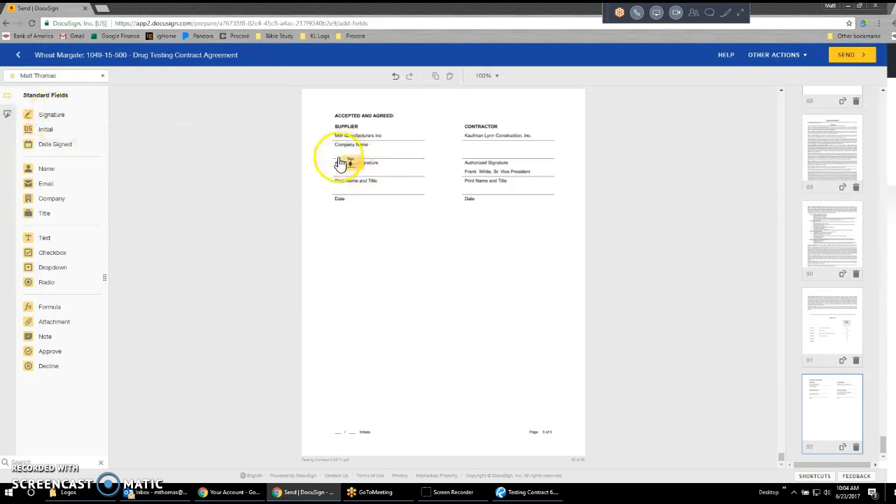
{"action": "left_click", "coordinate": [337, 152]}
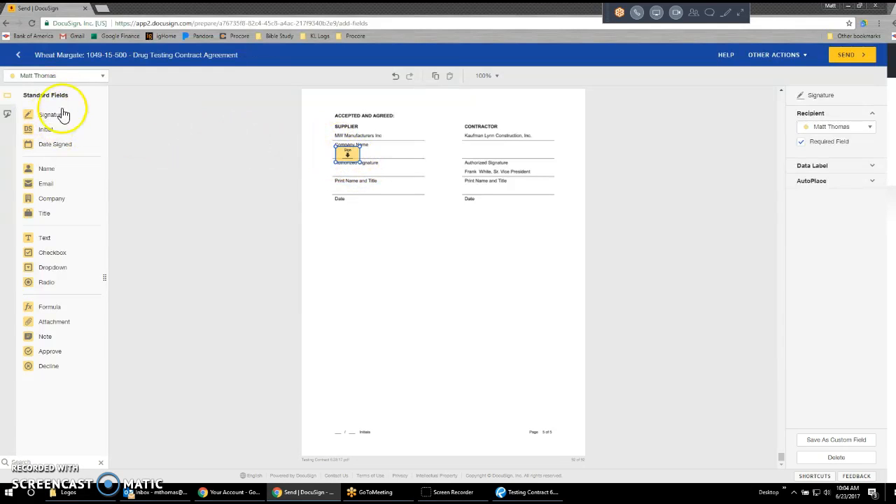
For the Vice President recipient, place a Signature field on the Contractor's Authorized Signature line on page 92.
{"action": "left_click", "coordinate": [22, 76]}
{"action": "left_click", "coordinate": [45, 109]}
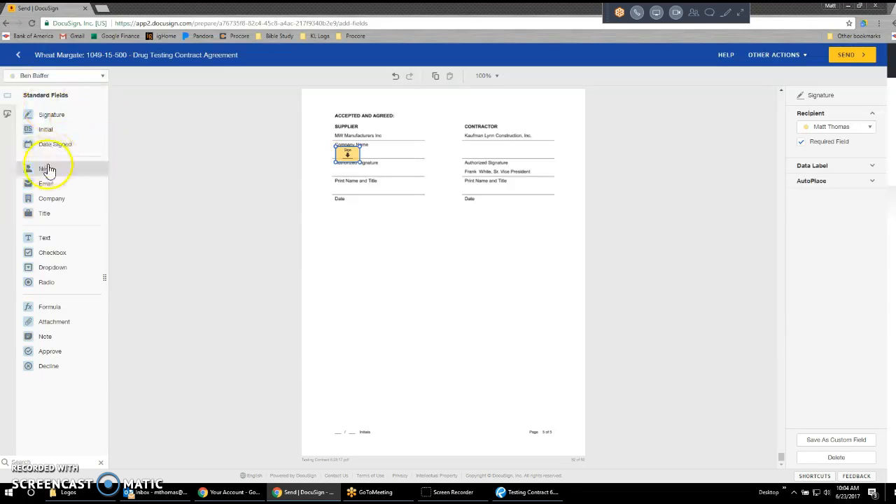
{"action": "left_click", "coordinate": [49, 115]}
{"action": "left_click", "coordinate": [479, 152]}
{"action": "left_click", "coordinate": [481, 284]}
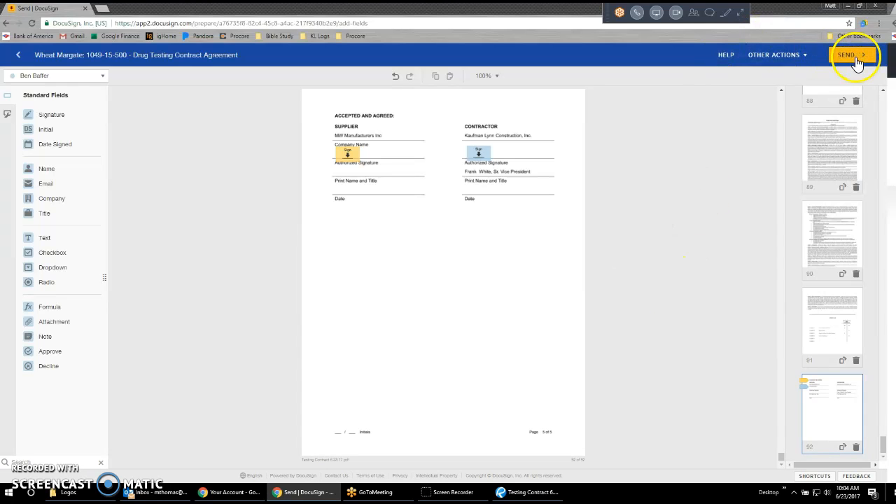
Preview the envelope as the Subcontractor's signer and go through each of the assigned fields.
{"action": "left_click", "coordinate": [772, 61]}
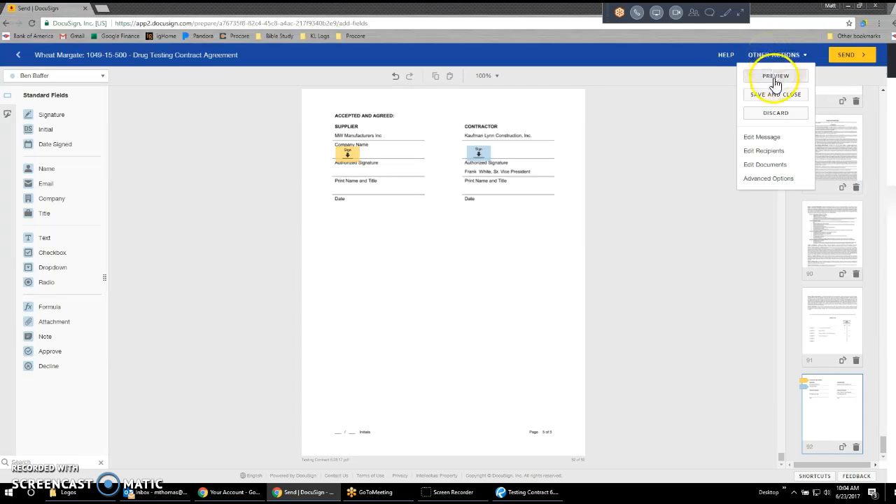
{"action": "left_click", "coordinate": [774, 78]}
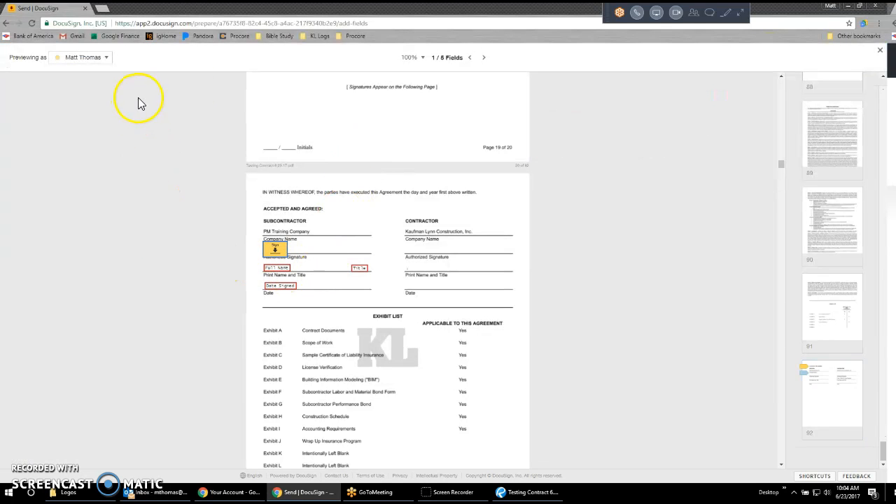
{"action": "left_click", "coordinate": [105, 61]}
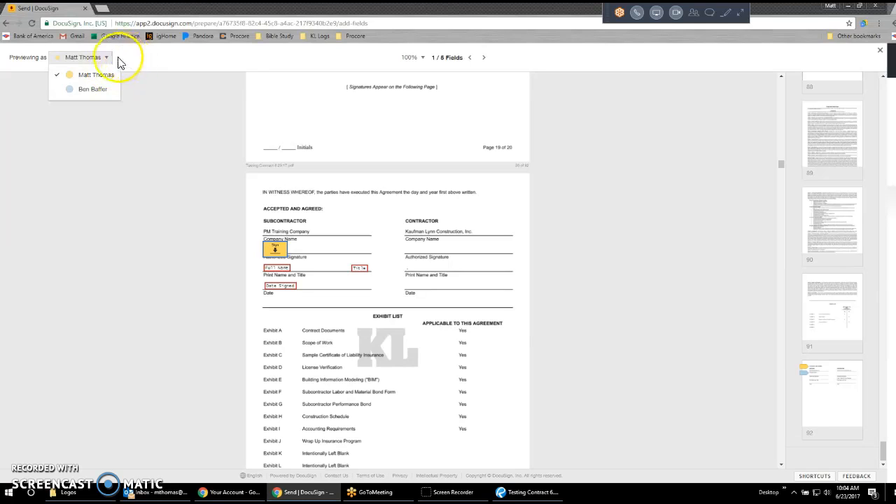
{"action": "left_click", "coordinate": [483, 59]}
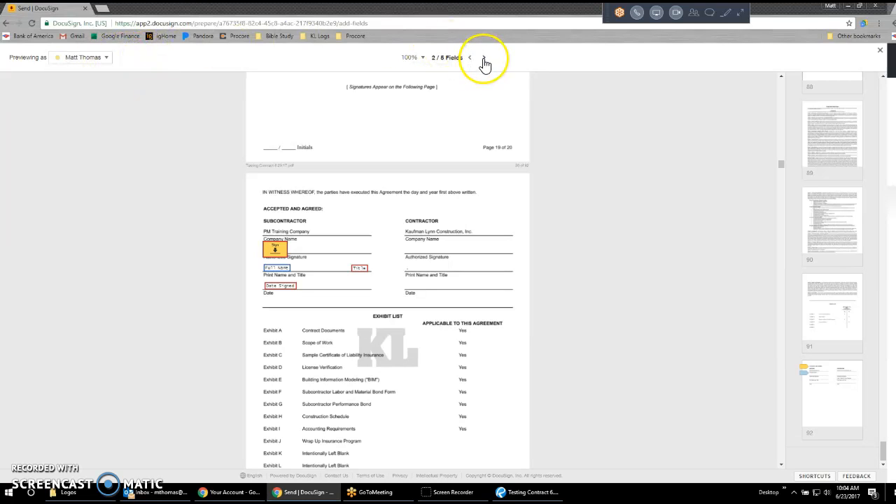
{"action": "left_click", "coordinate": [483, 59]}
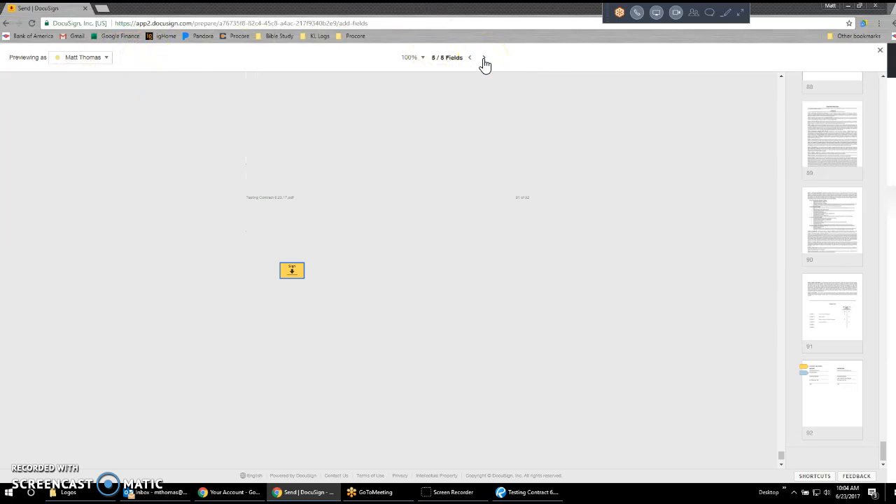
{"action": "left_click", "coordinate": [484, 59]}
{"action": "left_click", "coordinate": [484, 58]}
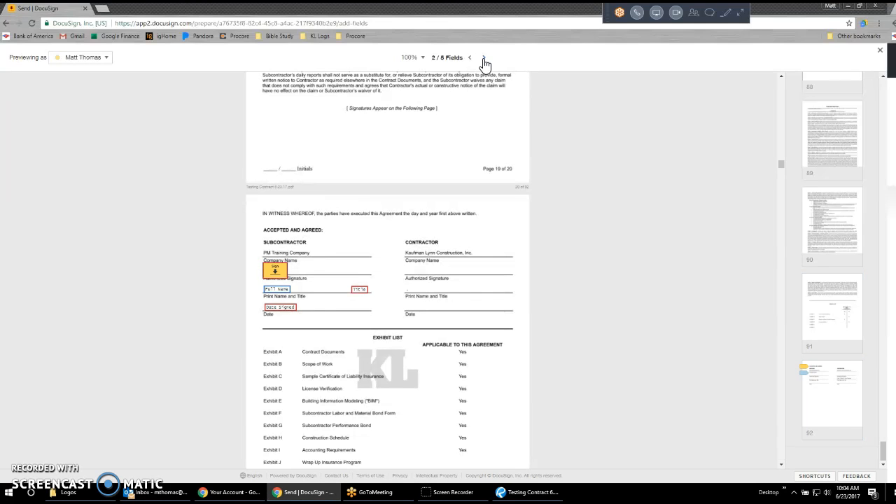
{"action": "left_click", "coordinate": [484, 60]}
{"action": "left_click", "coordinate": [484, 60]}
Preview the Contractor signing fields as the Vice President recipient through page 92, and close the preview.
{"action": "left_click", "coordinate": [89, 59]}
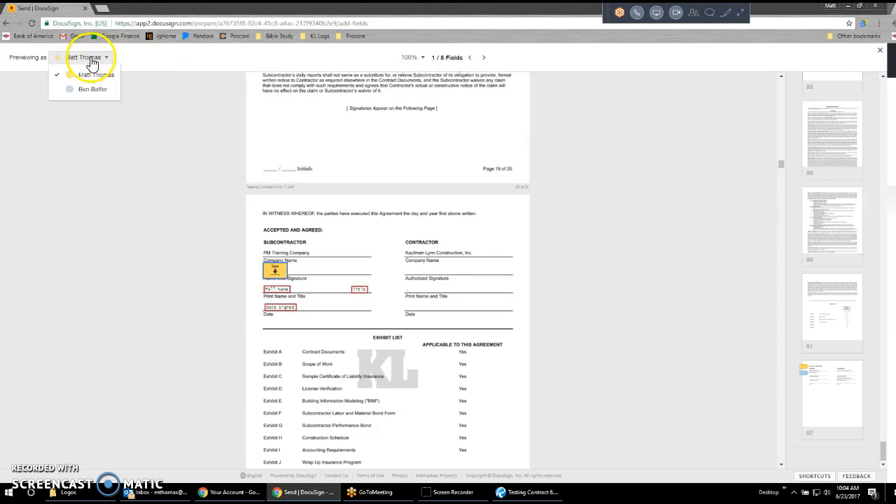
{"action": "left_click", "coordinate": [91, 93]}
{"action": "left_click", "coordinate": [103, 60]}
{"action": "left_click", "coordinate": [89, 91]}
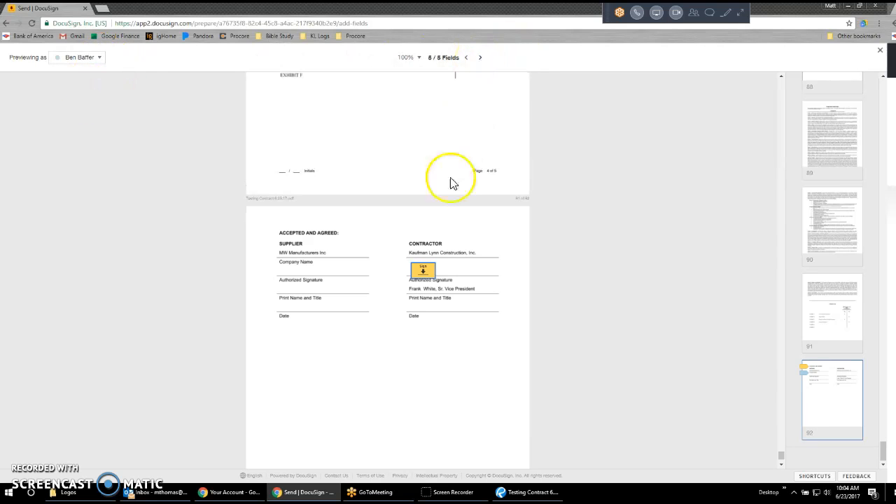
{"action": "left_click", "coordinate": [880, 56]}
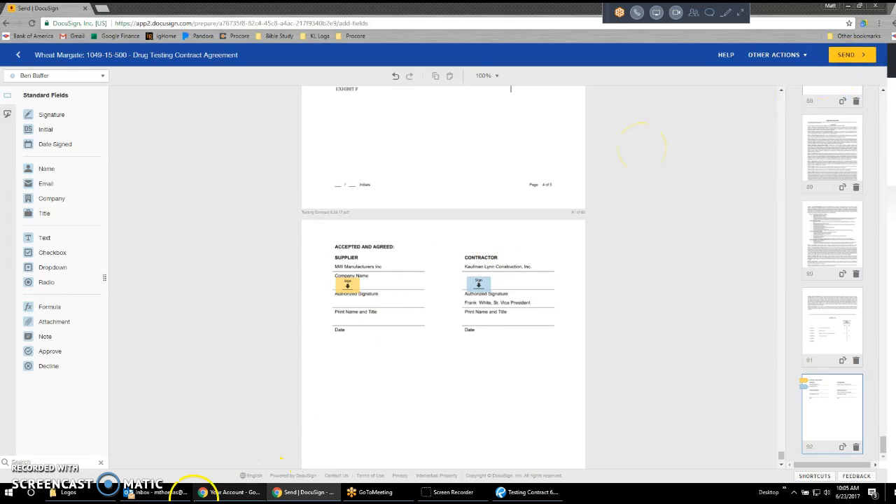
Switch to Outlook and search all messages in the current mailbox for docusign.
{"action": "left_click", "coordinate": [157, 492]}
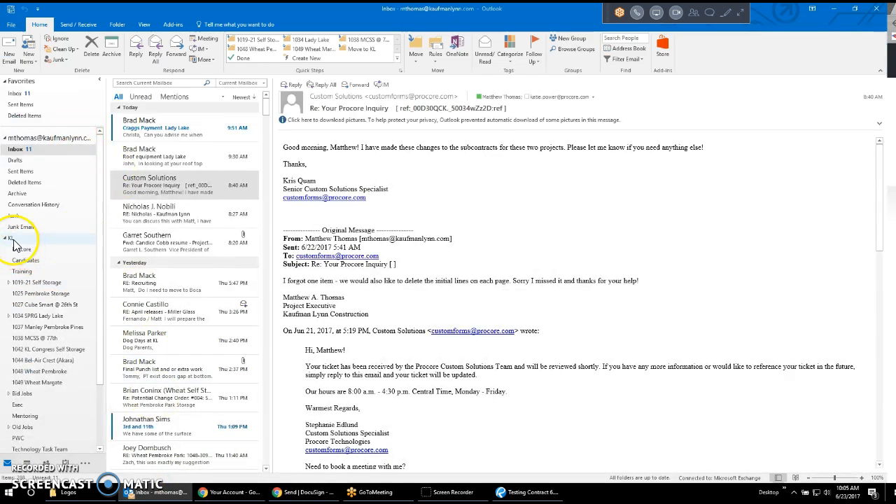
{"action": "left_click", "coordinate": [175, 98]}
{"action": "left_click", "coordinate": [174, 83]}
{"action": "type", "text": "docusign"}
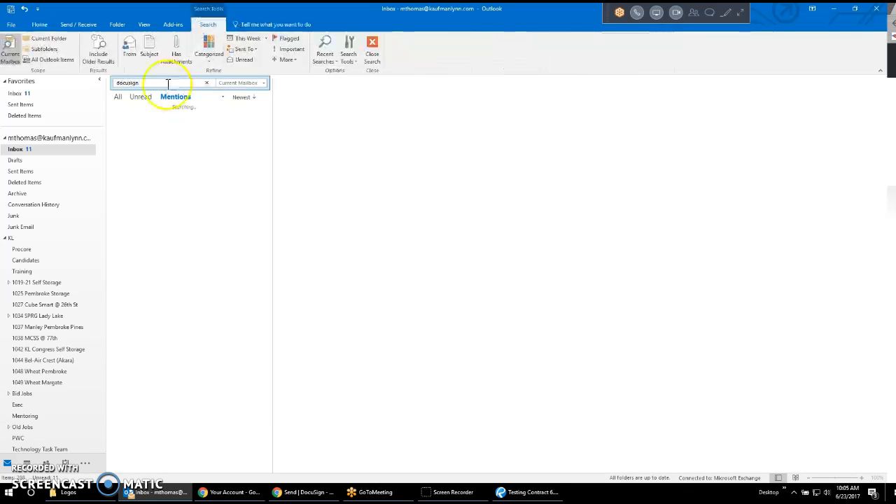
{"action": "left_click", "coordinate": [119, 97]}
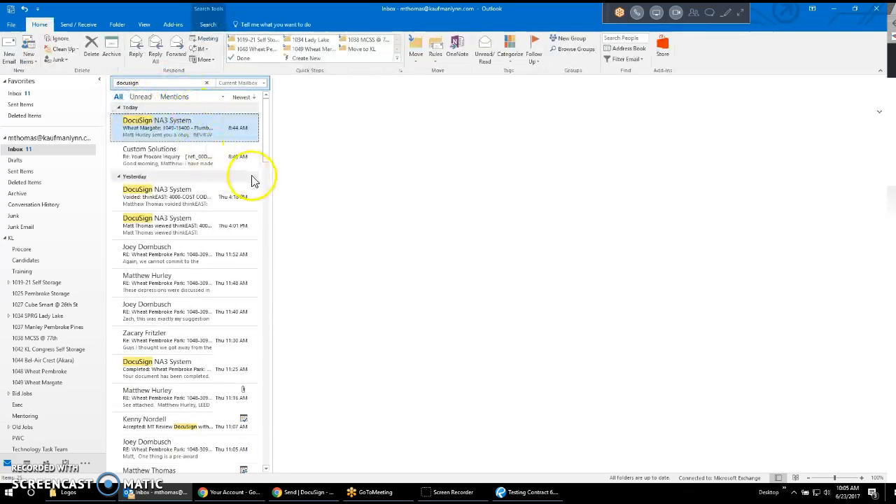
Examine the DocuSign email for the Wheat Margate 1049-15400 Plumbing Contract Agreement, including its Review Document link and addendum instructions.
{"action": "scroll", "coordinate": [637, 278], "scroll_direction": "down", "scroll_amount": 1}
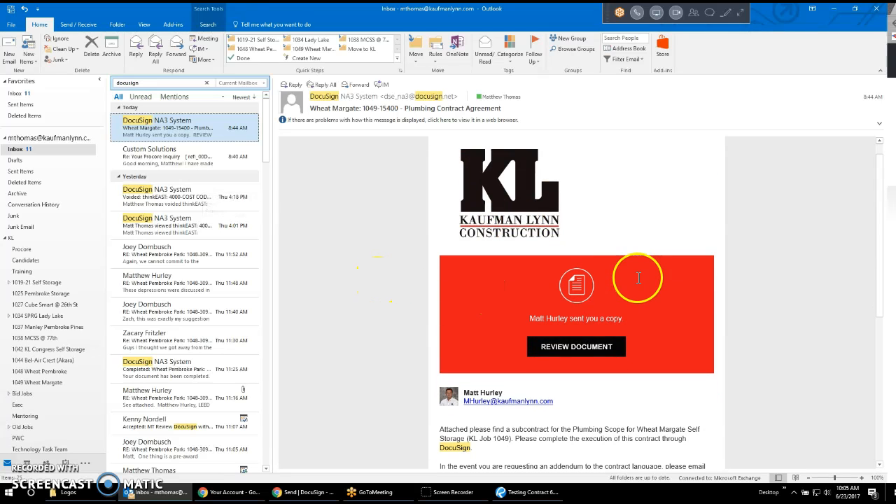
{"action": "scroll", "coordinate": [523, 303], "scroll_direction": "down", "scroll_amount": 2}
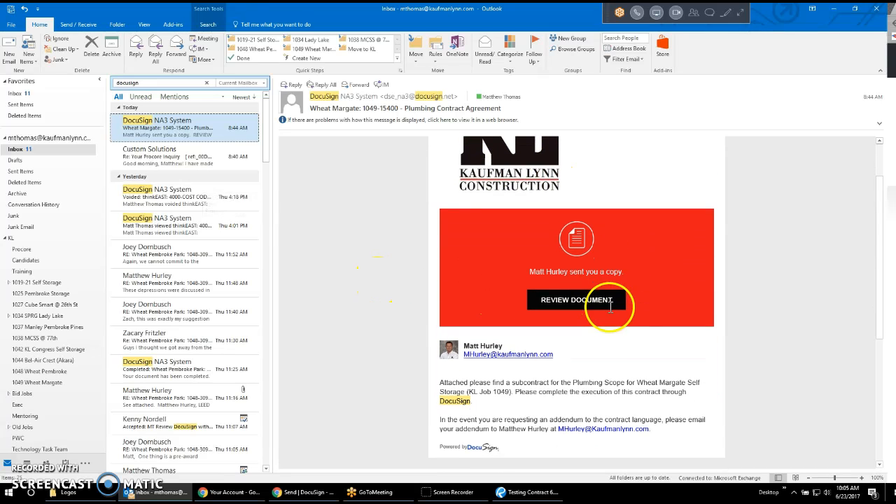
{"action": "left_click", "coordinate": [570, 302]}
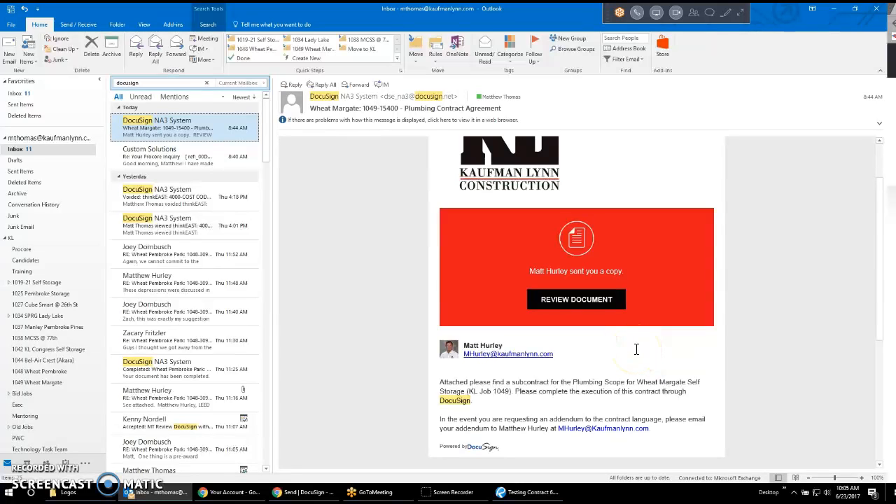
Look at page 21 of the Testing Contract 6.23.17 PDF in Revu and return to the envelope in DocuSign.
{"action": "left_click", "coordinate": [553, 492]}
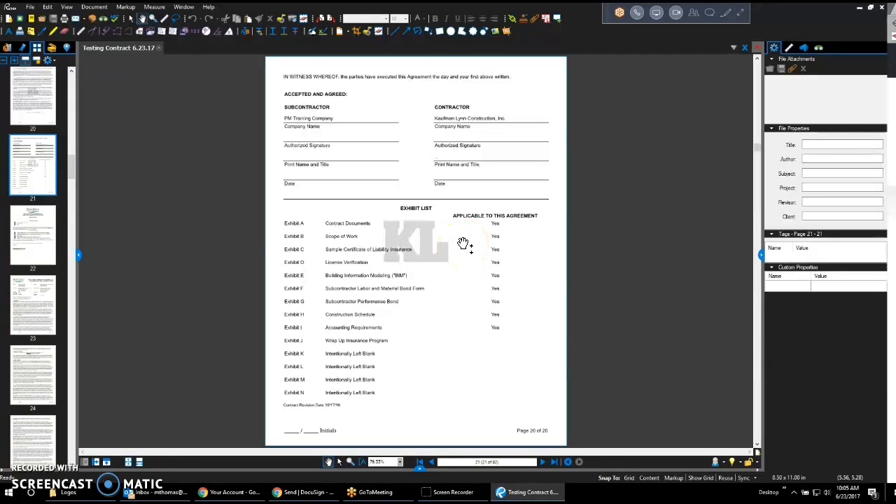
{"action": "left_click", "coordinate": [302, 493]}
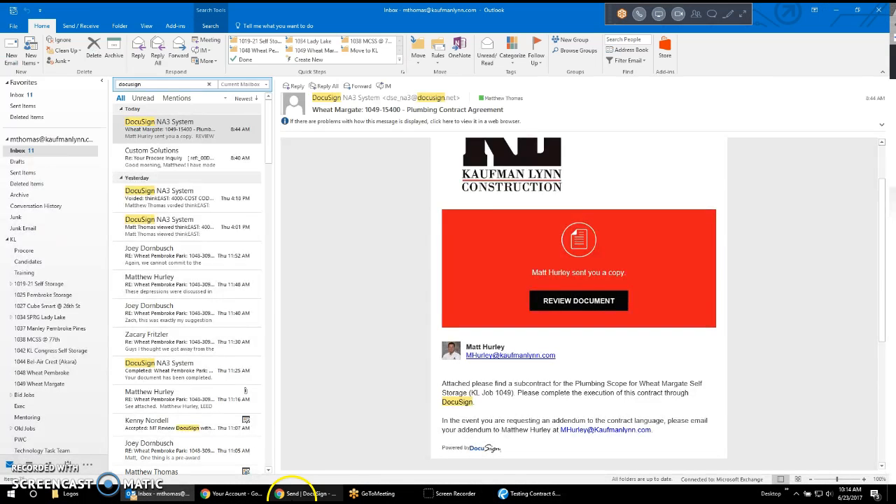
{"action": "left_click", "coordinate": [303, 492]}
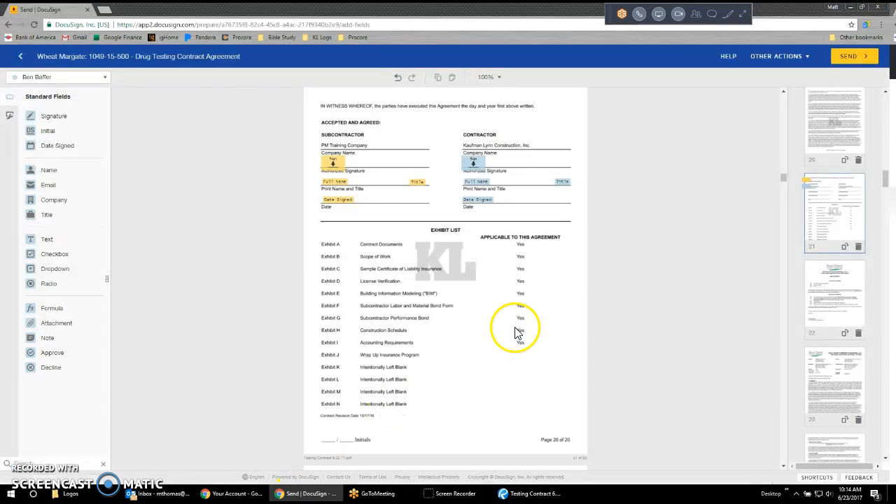